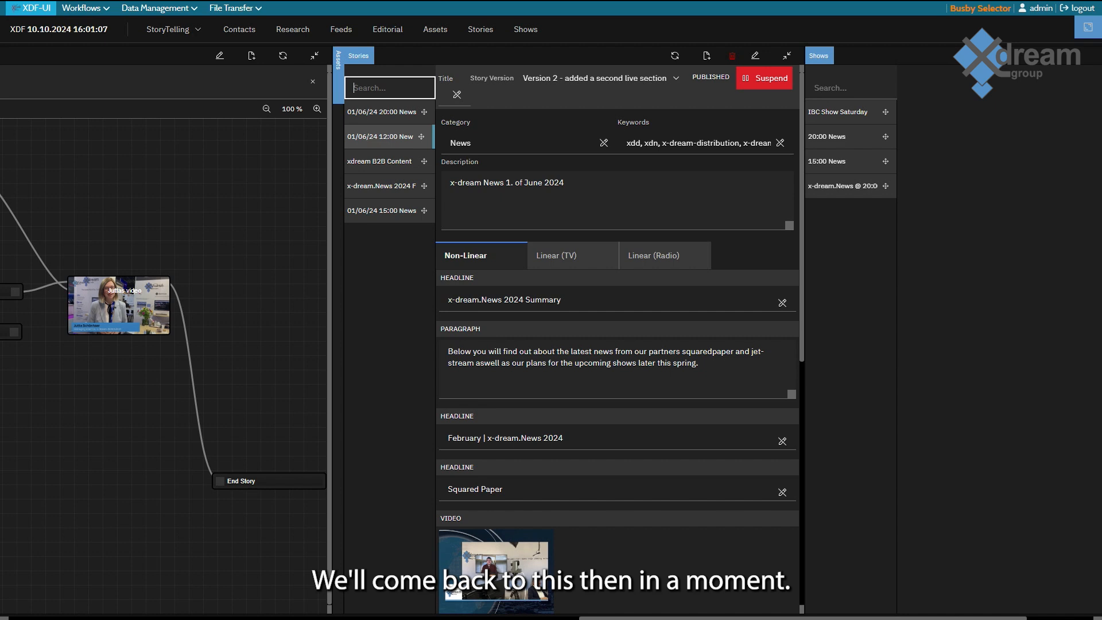
- Review the story's Non-Linear content, from the summary headline down to the closing paragraph
scroll(617, 345, "down", 2)
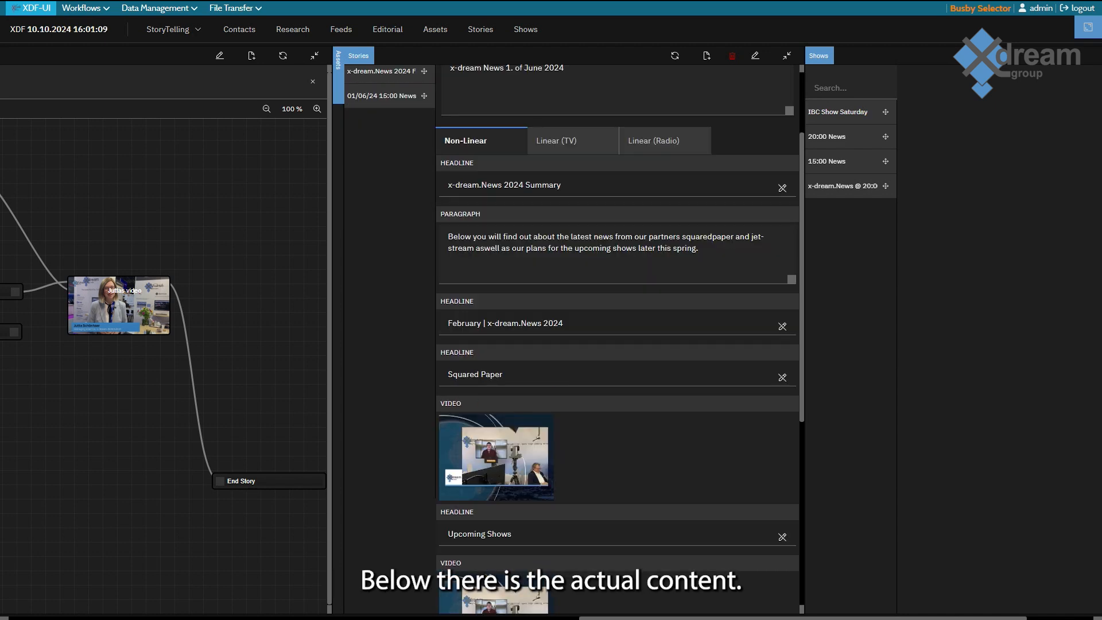
scroll(618, 345, "down", 1)
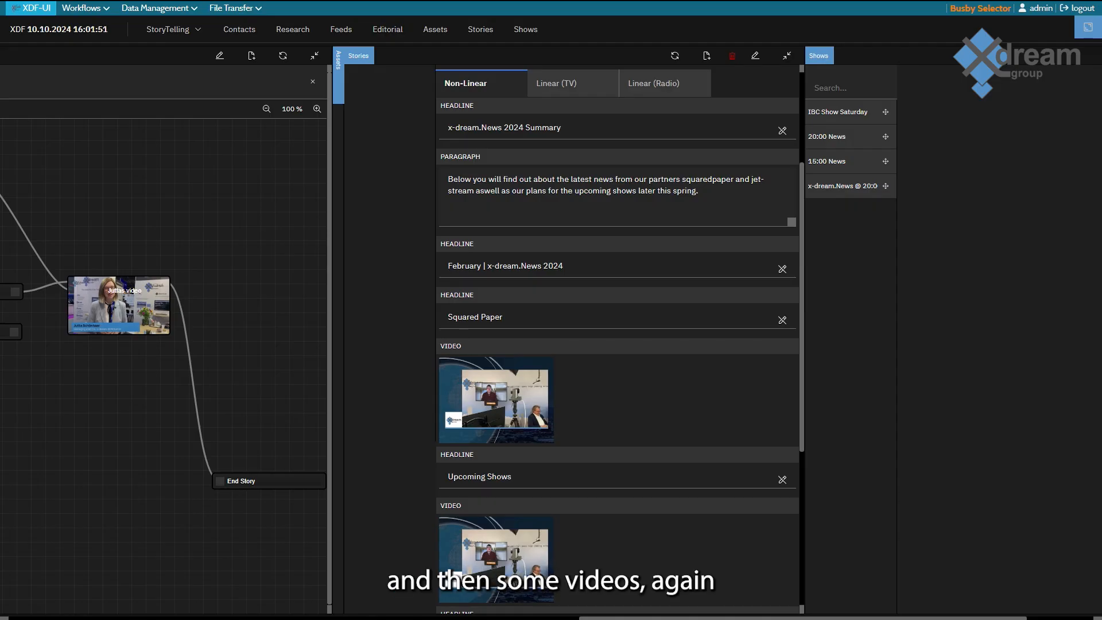
scroll(617, 339, "down", 1)
scroll(617, 339, "down", 3)
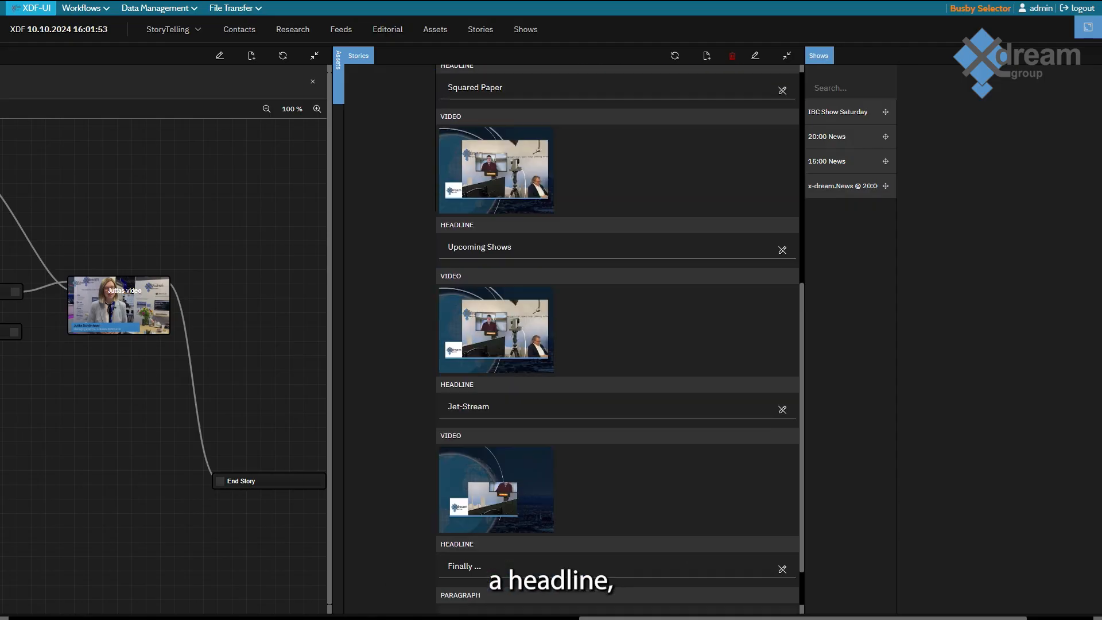
scroll(618, 339, "down", 1)
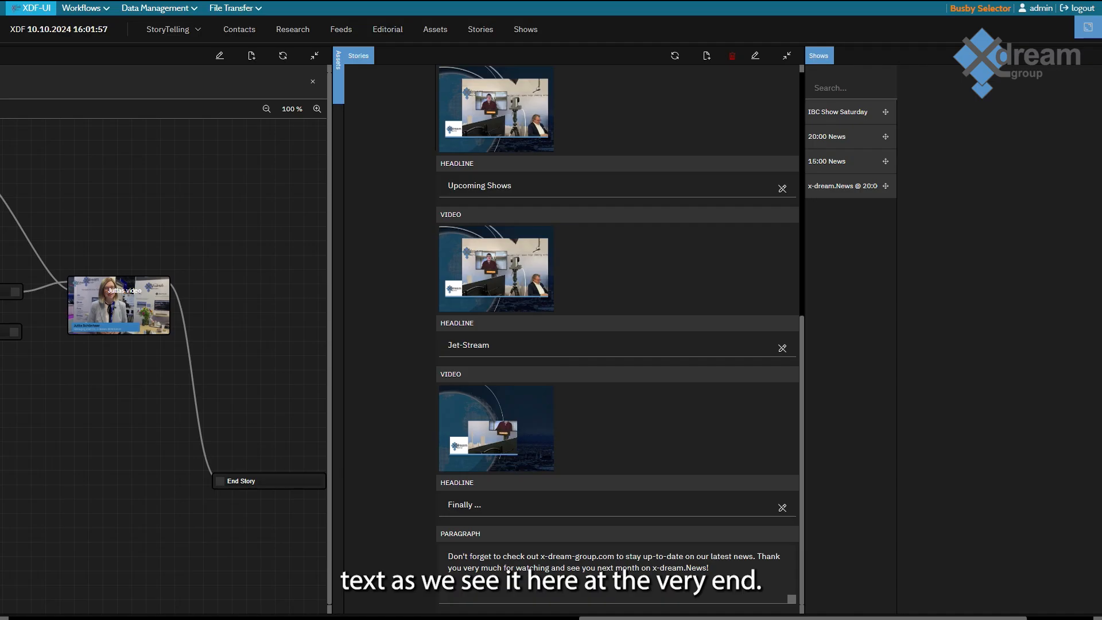
scroll(617, 339, "up", 6)
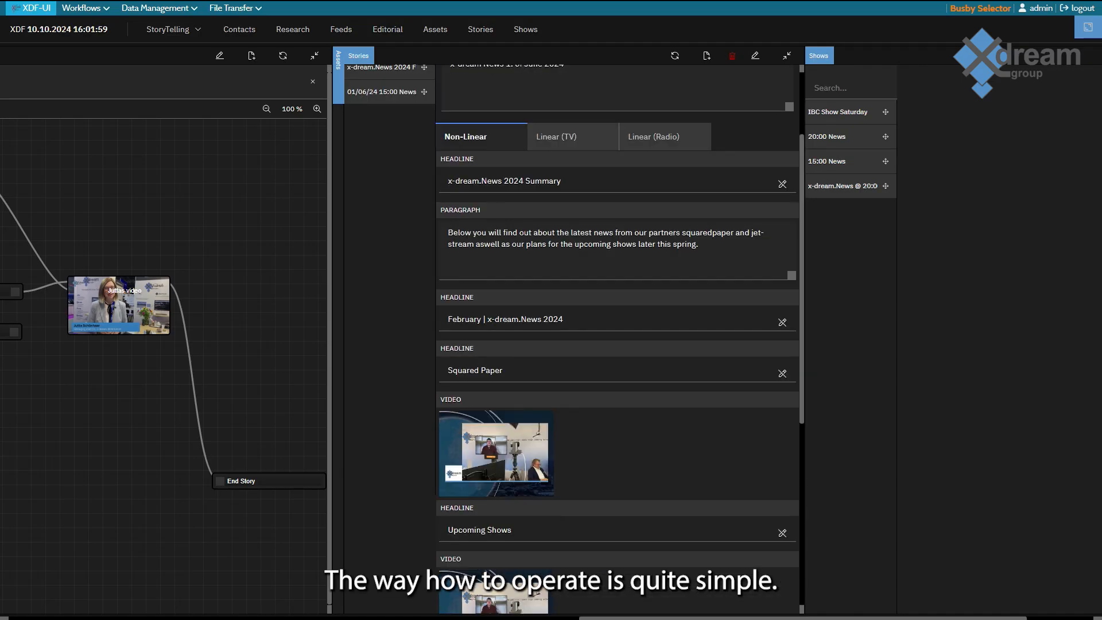
scroll(617, 339, "up", 1)
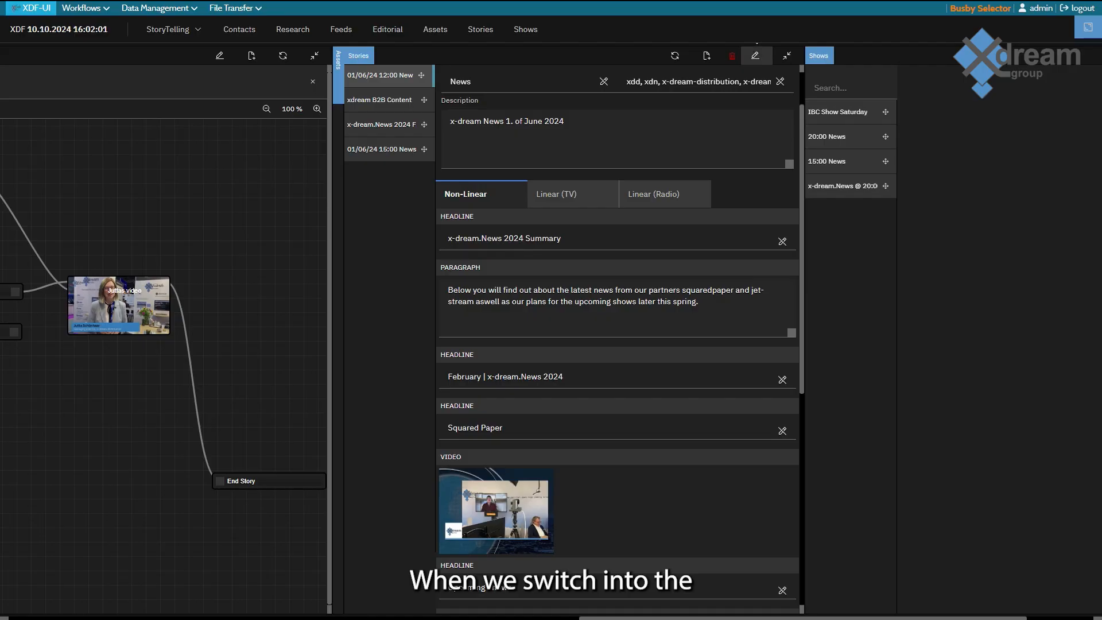
- Switch the story to edit mode and add a Paragraph block at the end of the Non-Linear content
left_click(755, 55)
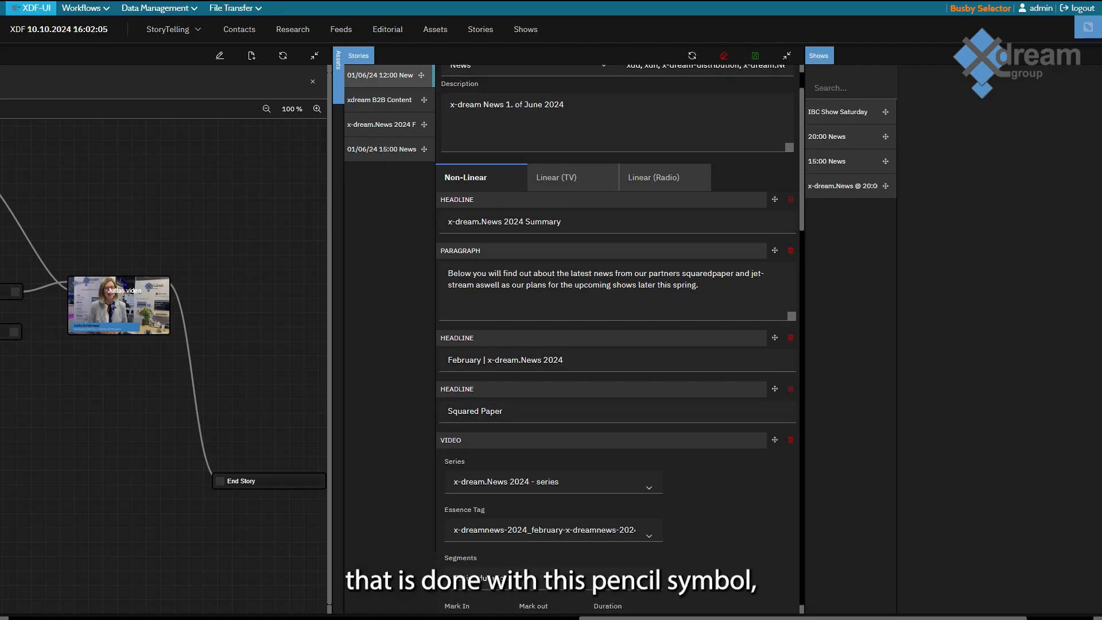
scroll(617, 339, "down", 3)
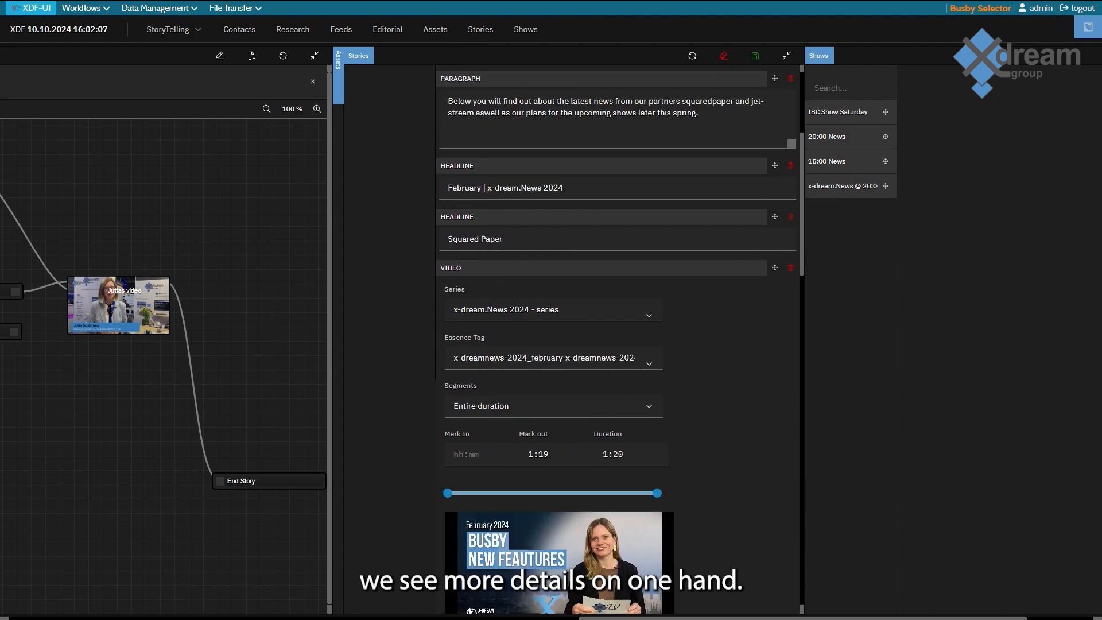
scroll(617, 339, "down", 15)
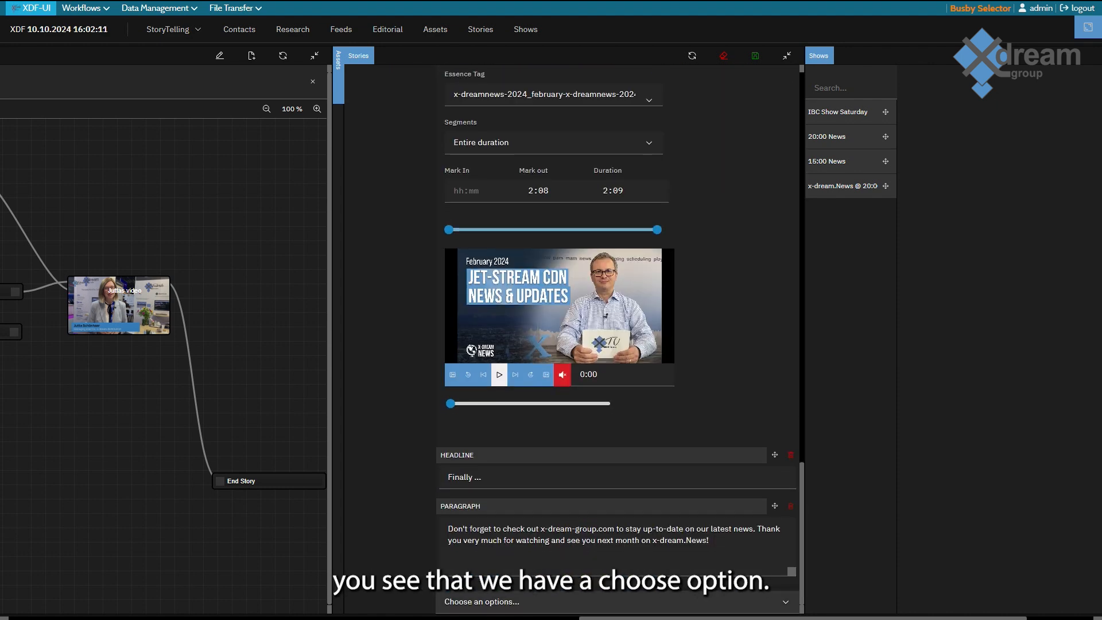
left_click(617, 602)
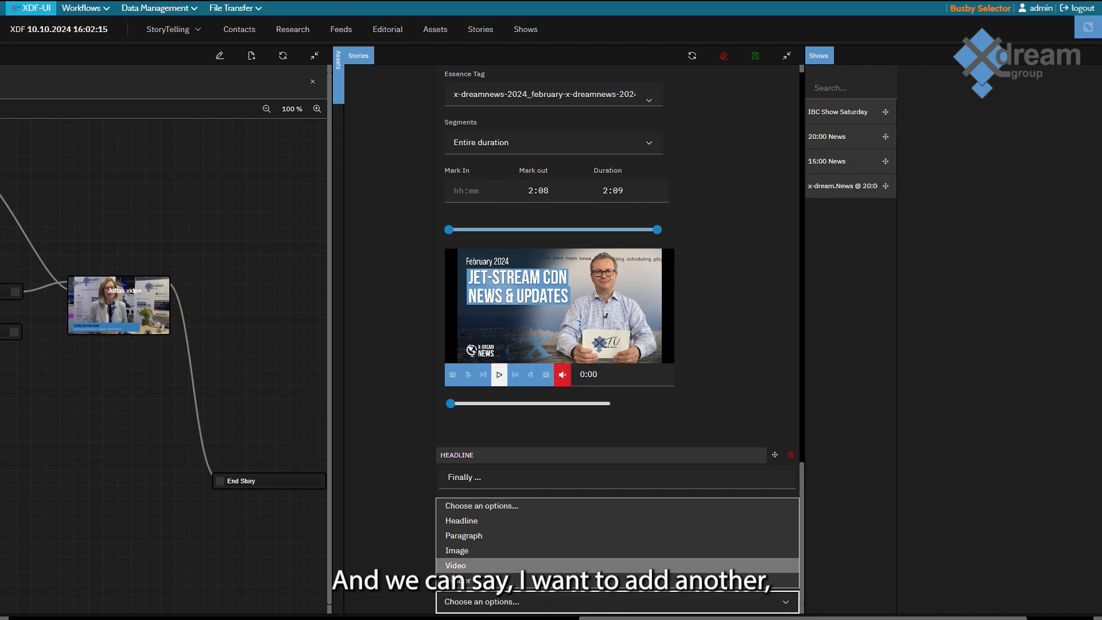
key("Return")
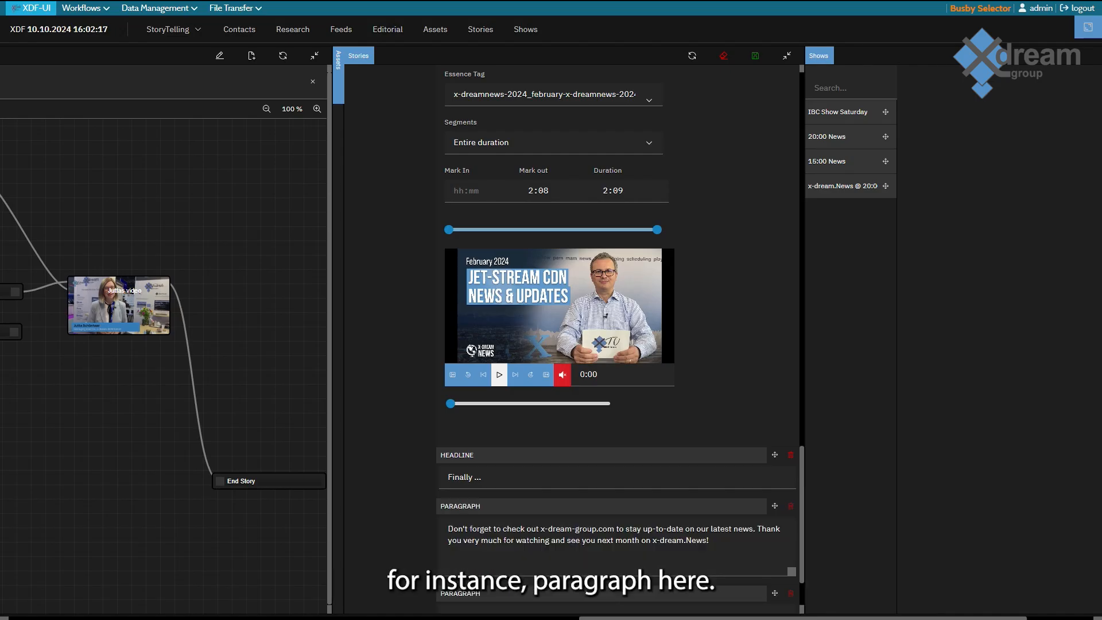
- Enter "And this is the end of the story!" in the new last paragraph and save the story
scroll(618, 517, "down", 2)
left_click(618, 546)
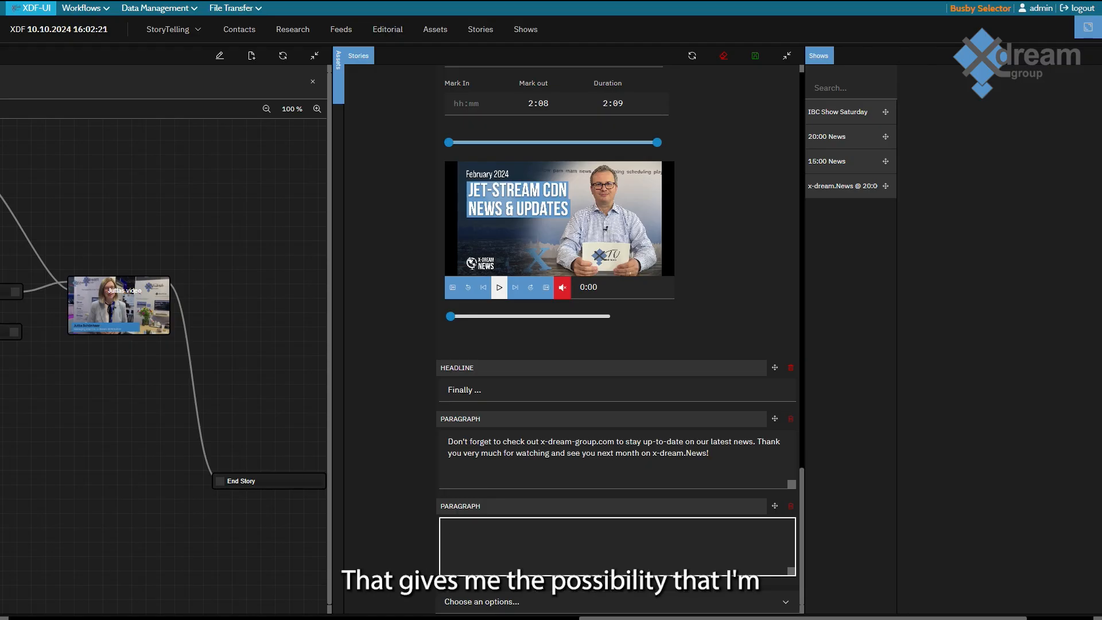
type("And th")
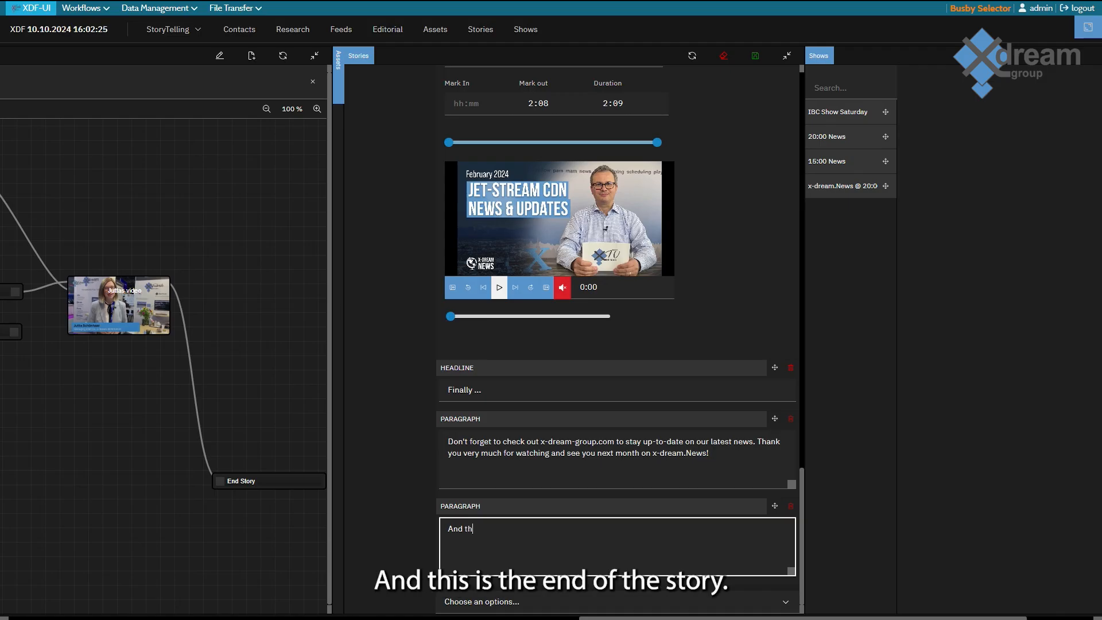
type("is is the end of the stro#")
key("BackSpace")
key("BackSpace")
key("BackSpace")
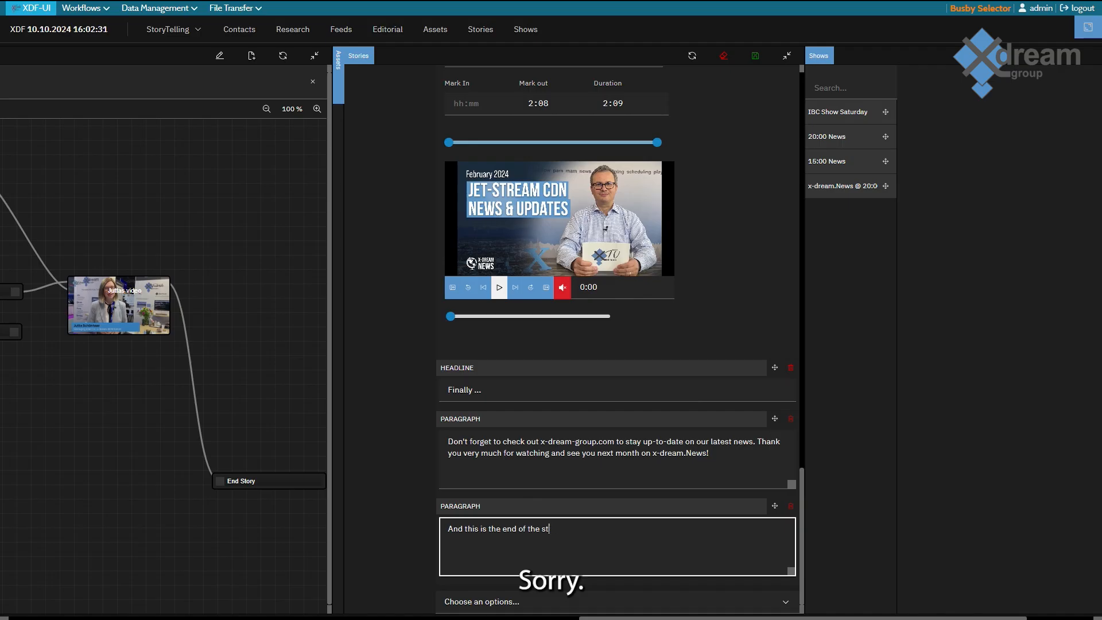
type("ory!")
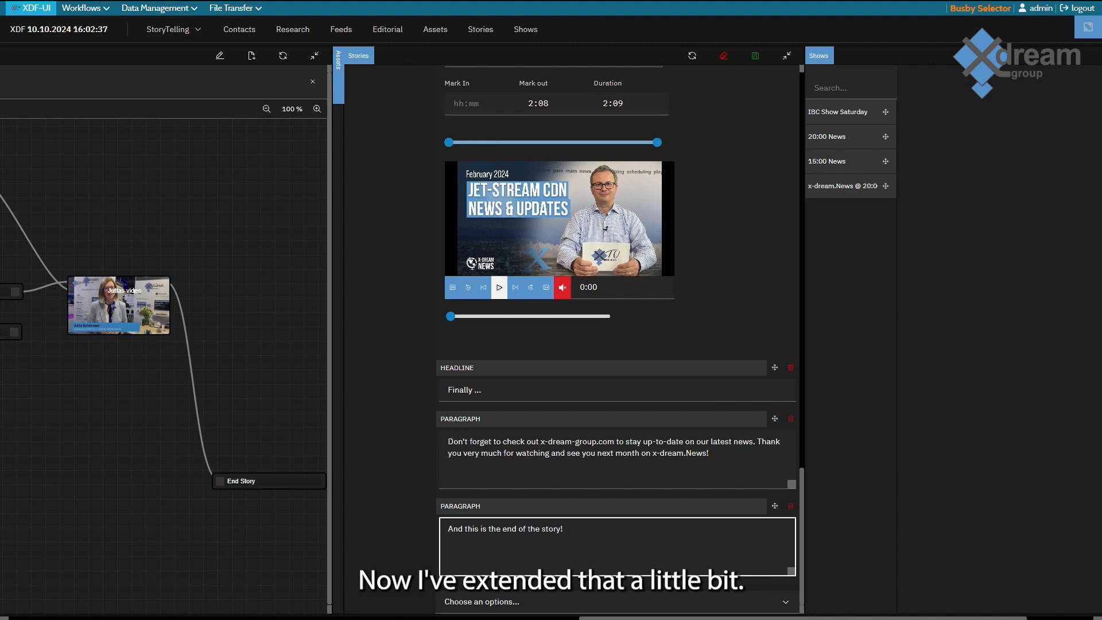
left_click(755, 56)
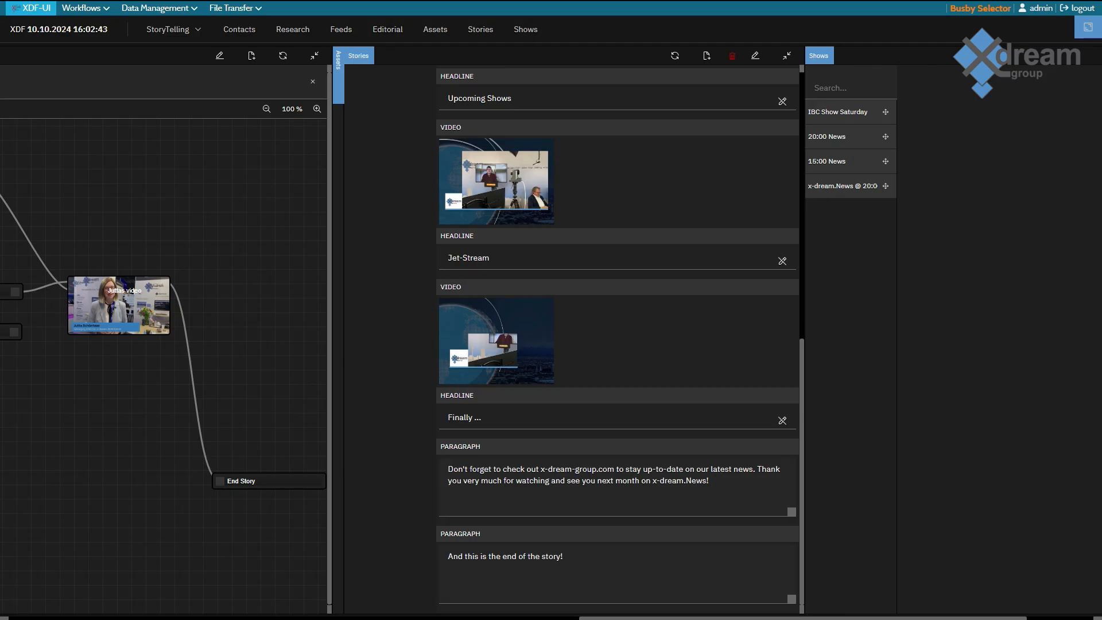
- Show the story's Linear (TV) version and expand the graphics information of the first Live element
scroll(618, 339, "up", 8)
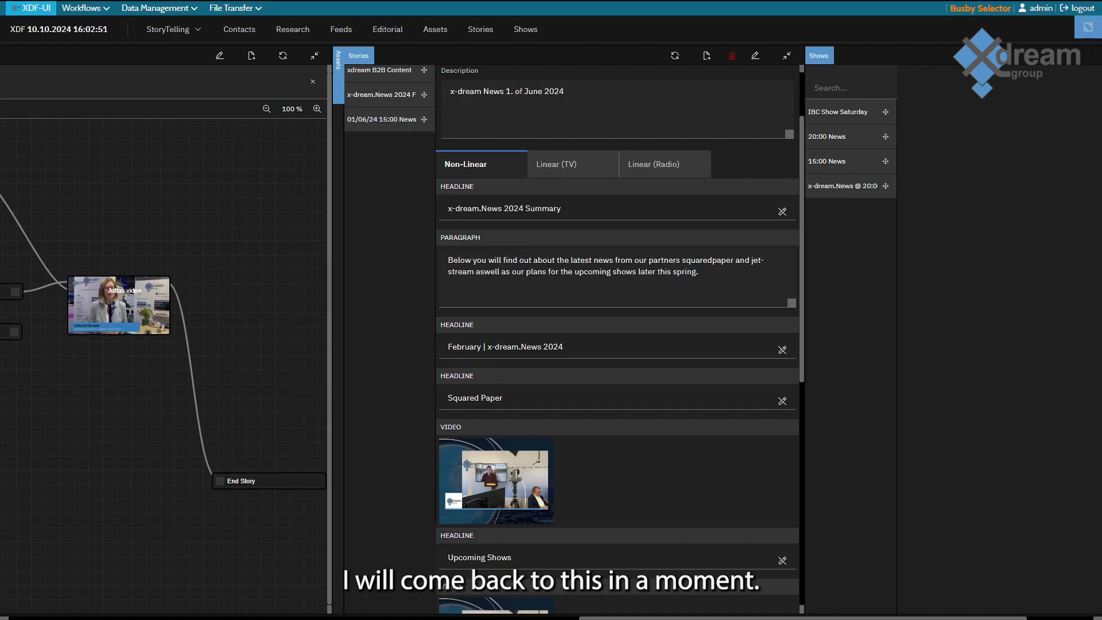
left_click(573, 164)
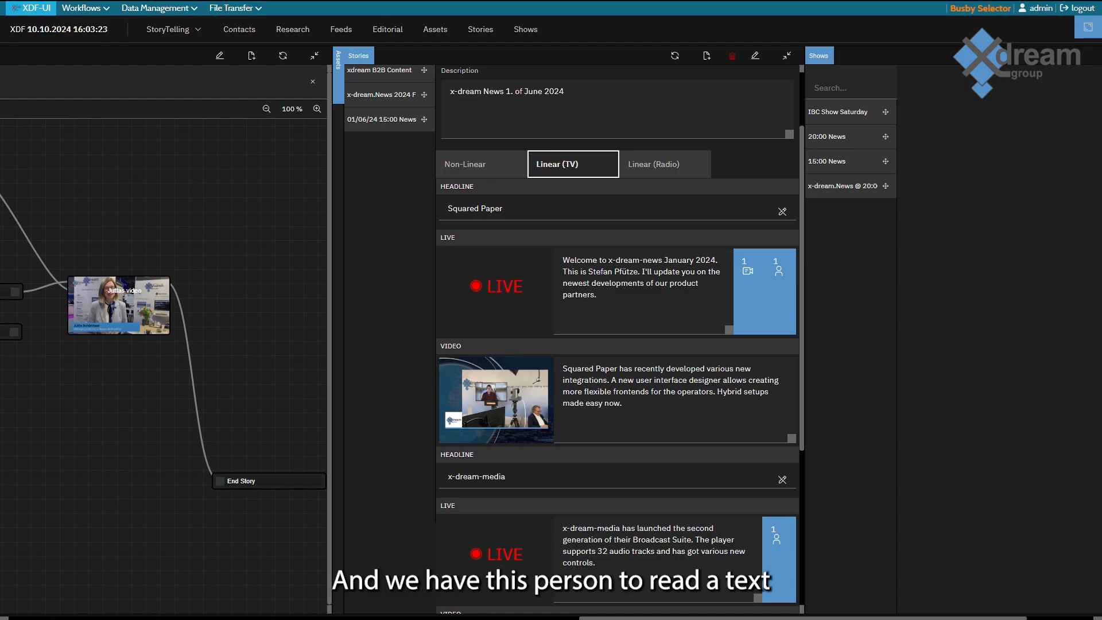
left_click(644, 292)
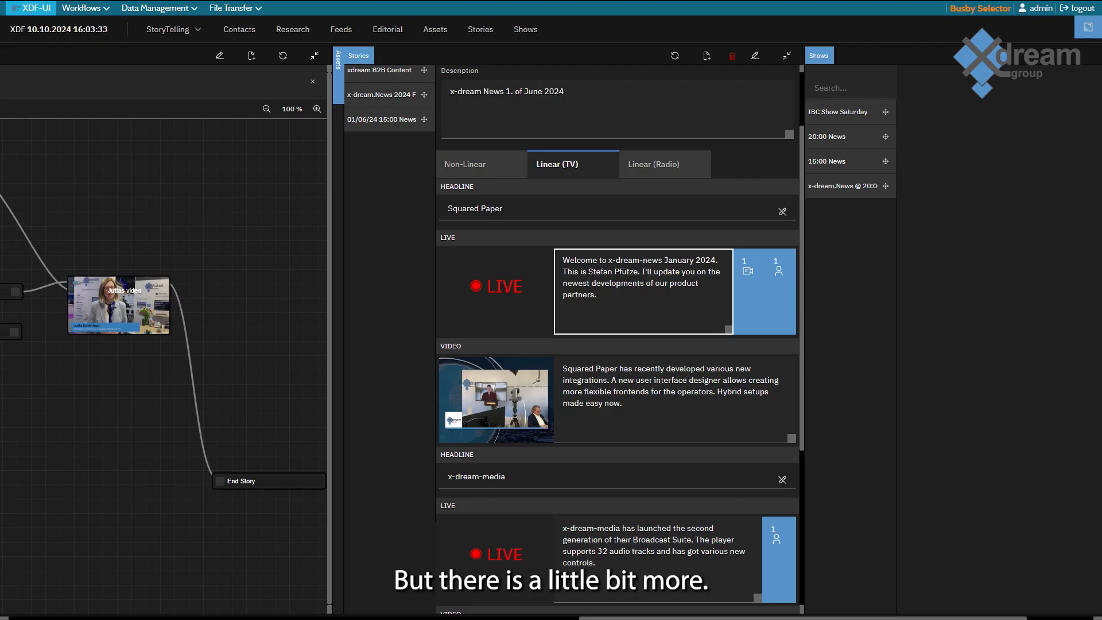
left_click(747, 270)
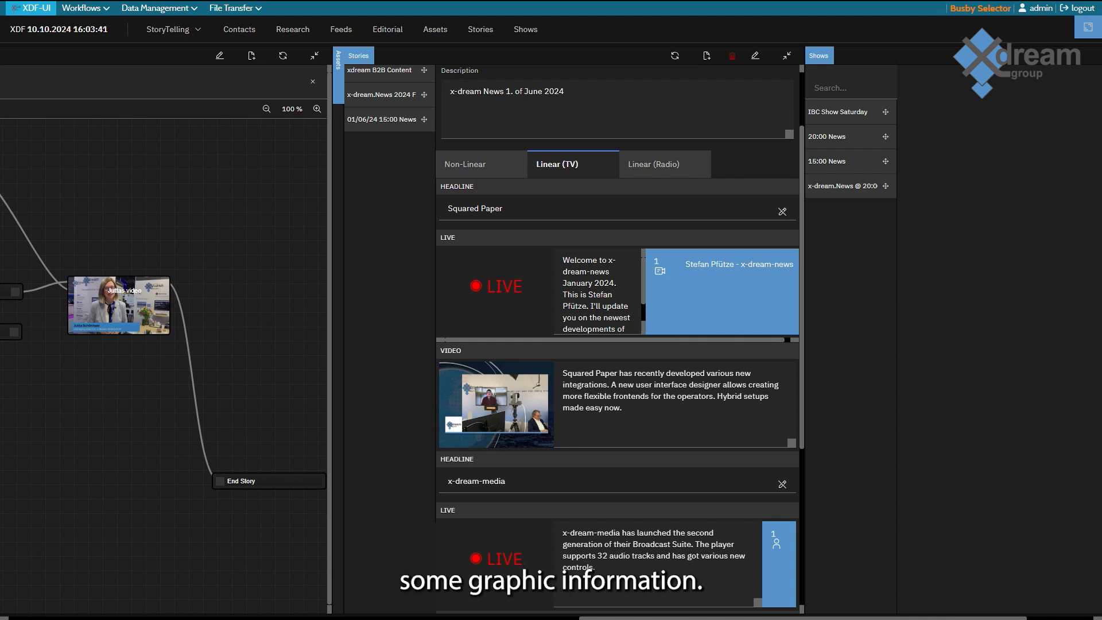
- Put the story in edit mode and inspect the first Live element's asset source, secondary assets and prompter text
left_click(756, 55)
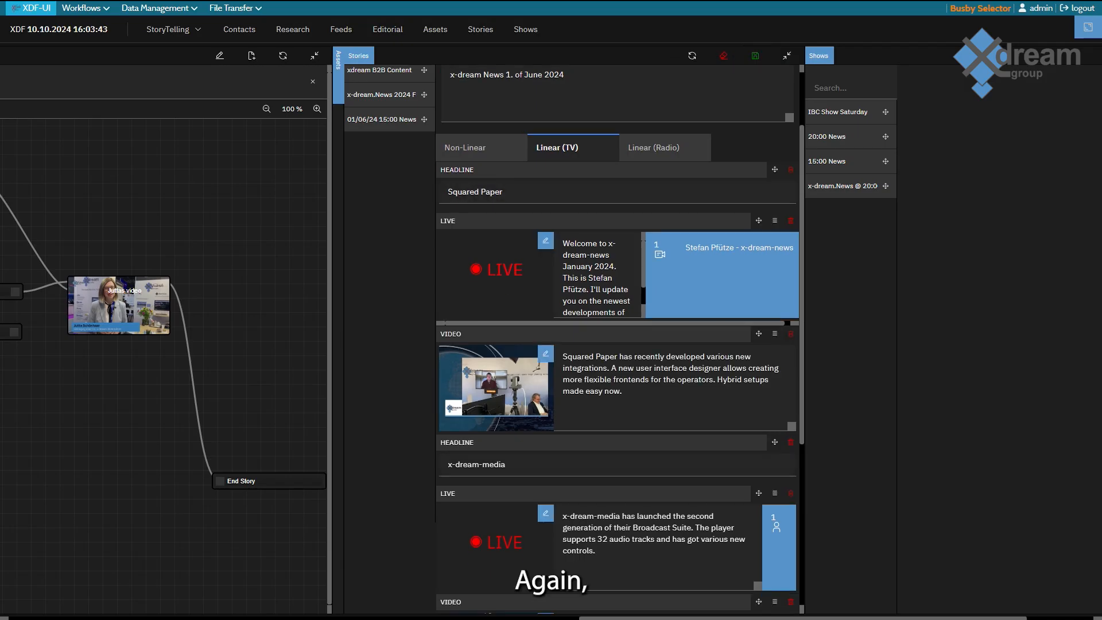
double_click(596, 279)
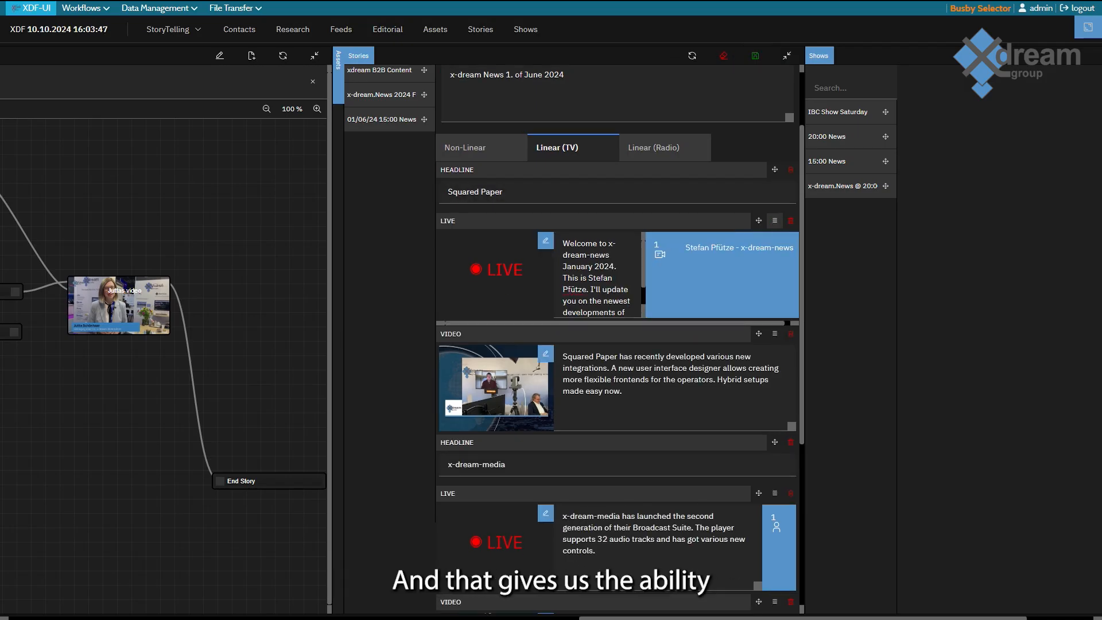
left_click(775, 221)
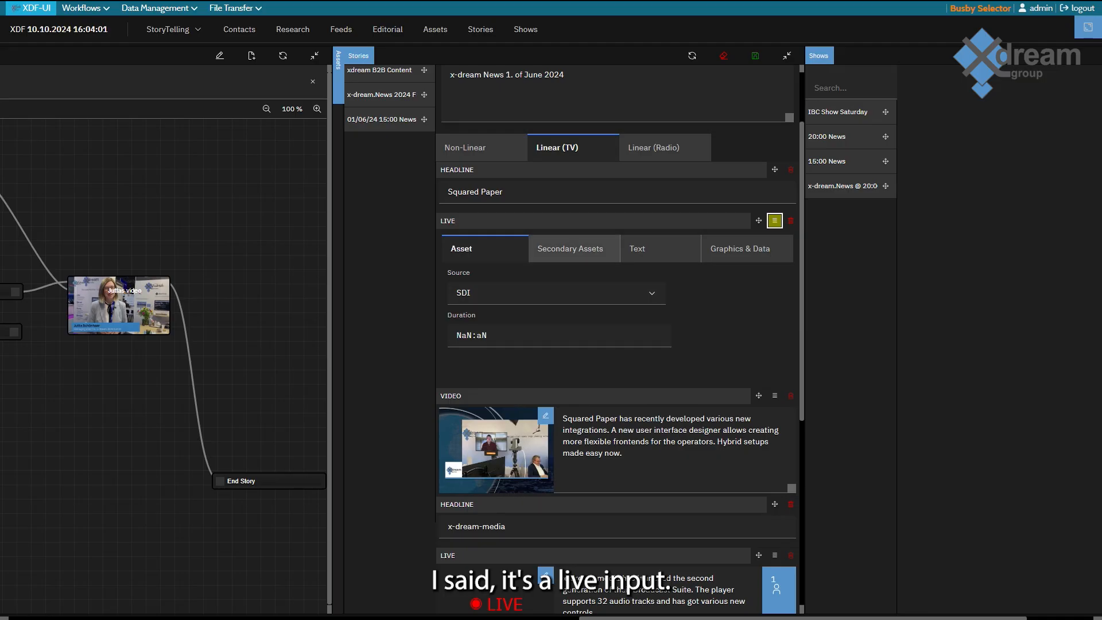
left_click(573, 249)
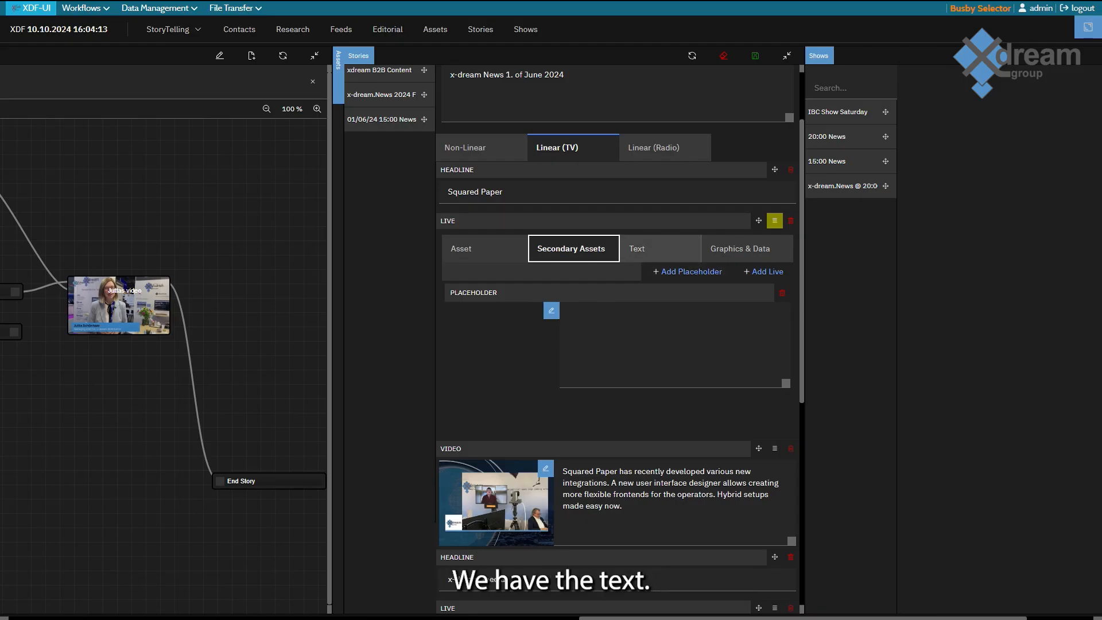
left_click(660, 250)
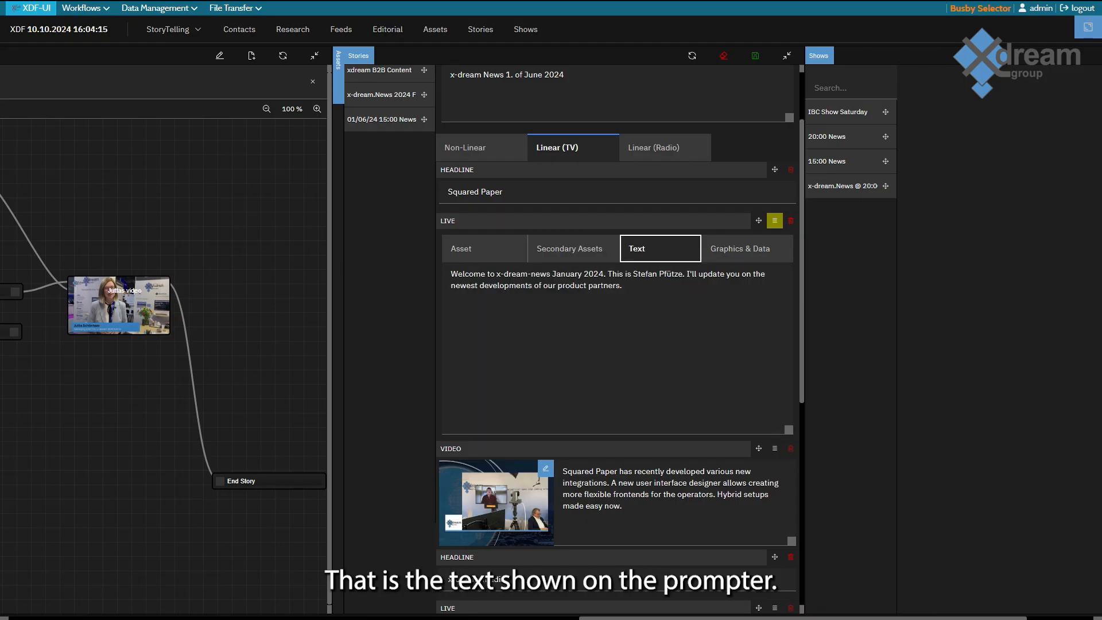
- Inspect both overlay texts in the first Live element's graphics data, and collapse the element's details
left_click(747, 249)
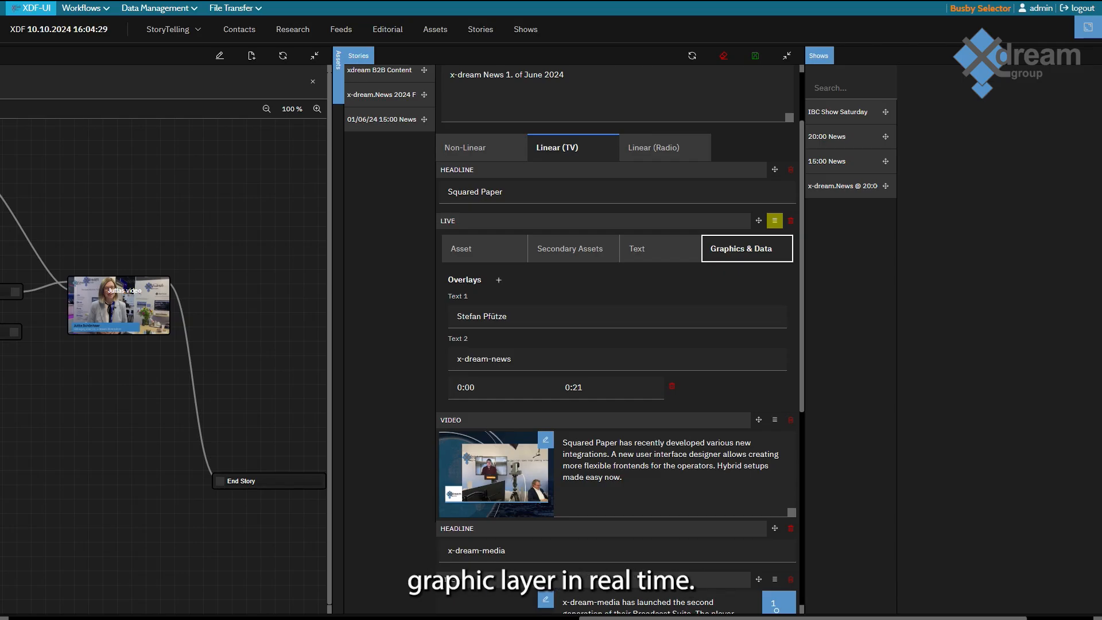
key("Tab")
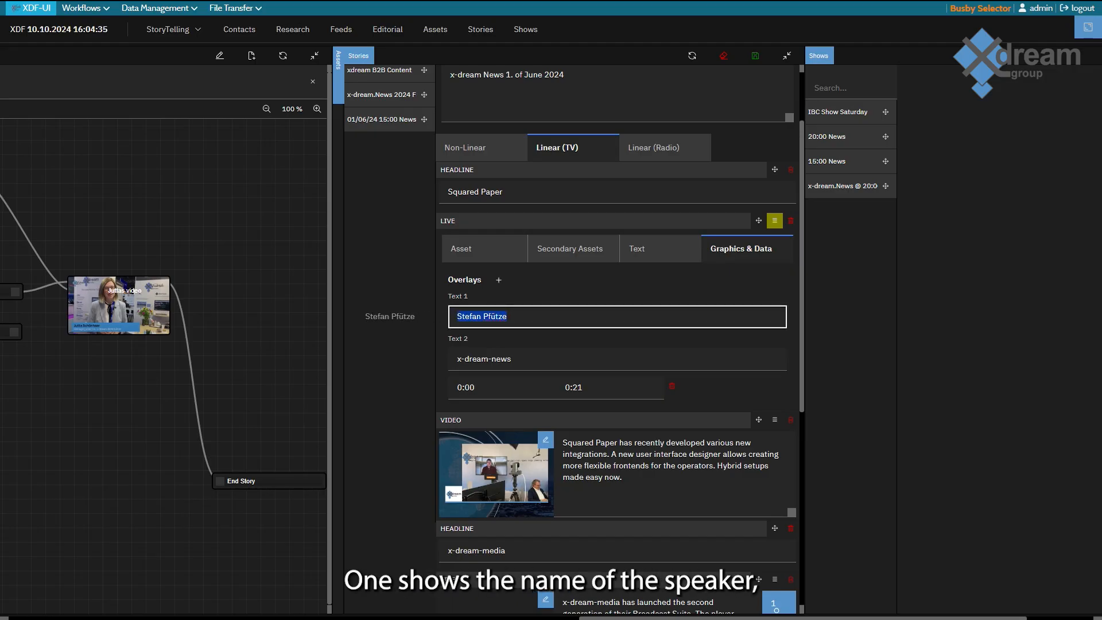
key("Tab")
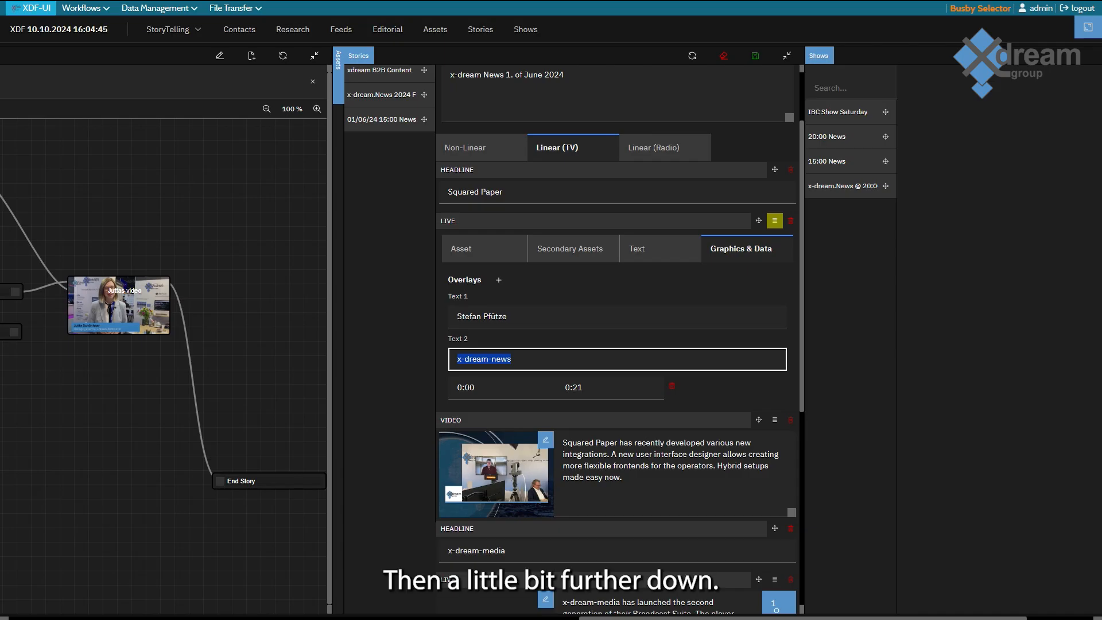
scroll(616, 345, "down", 2)
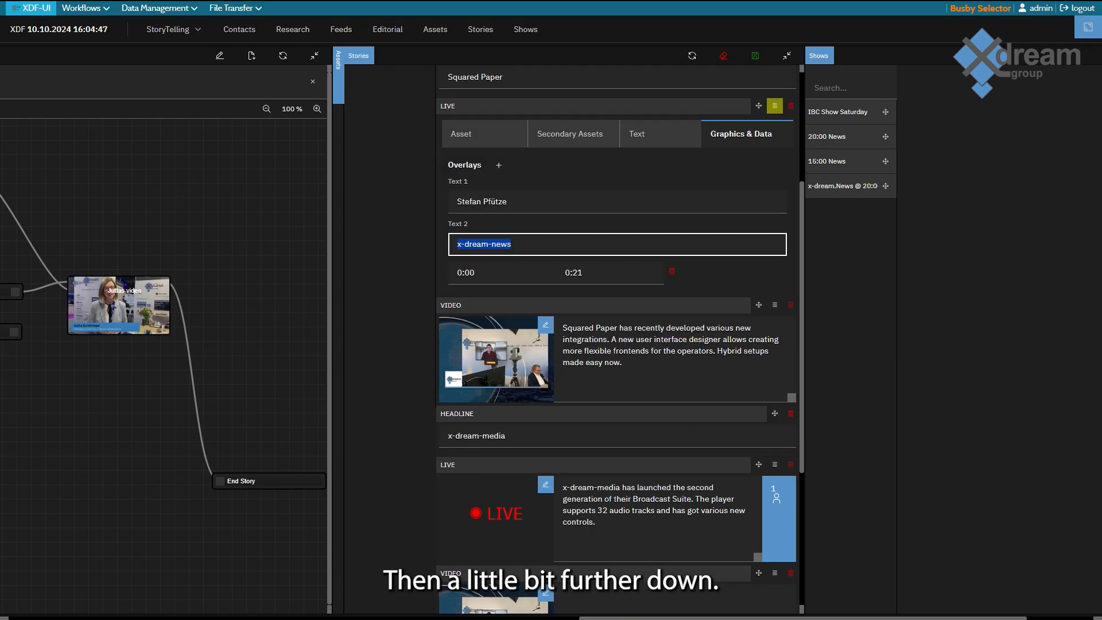
scroll(616, 345, "up", 1)
left_click(775, 163)
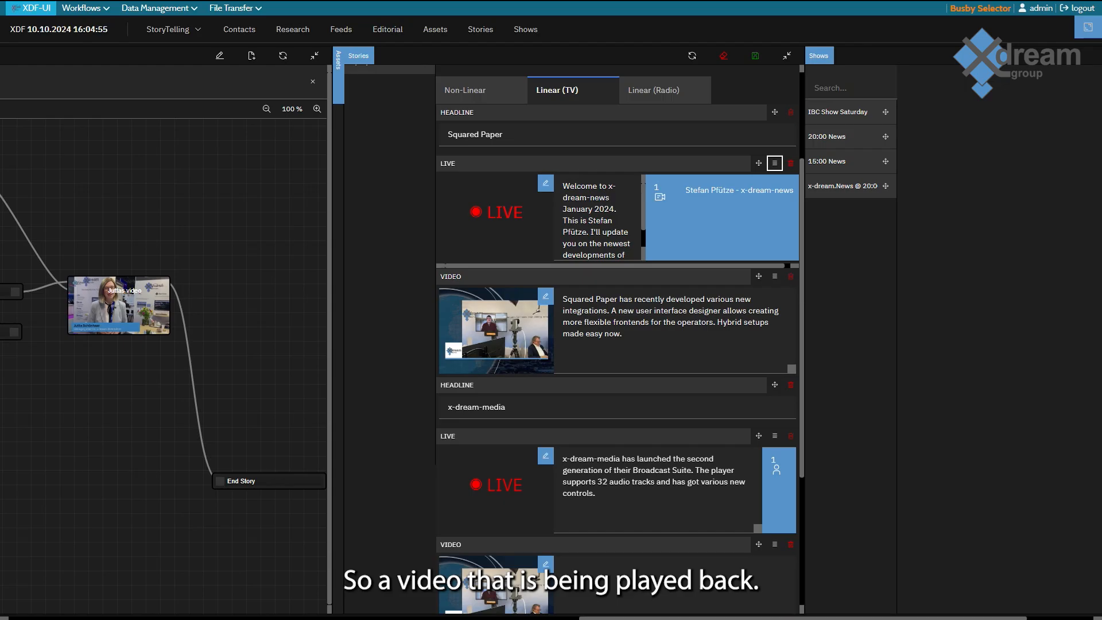
- Inspect the asset, voice-over text and graphics overlays of the Video element under Squared Paper, and collapse its details
left_click(774, 276)
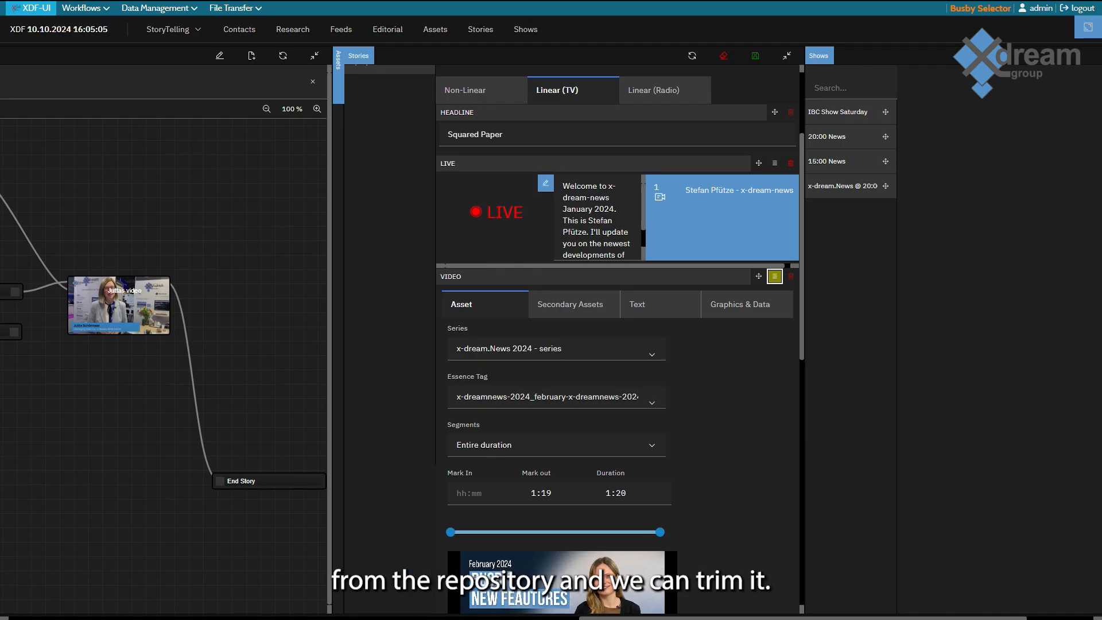
scroll(617, 344, "down", 3)
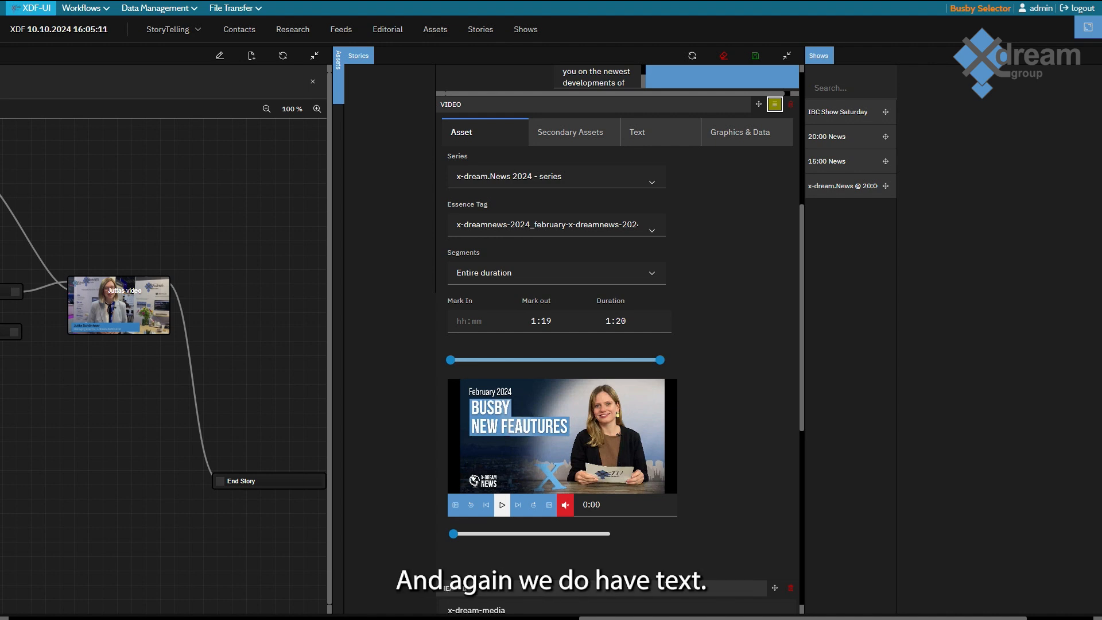
left_click(637, 132)
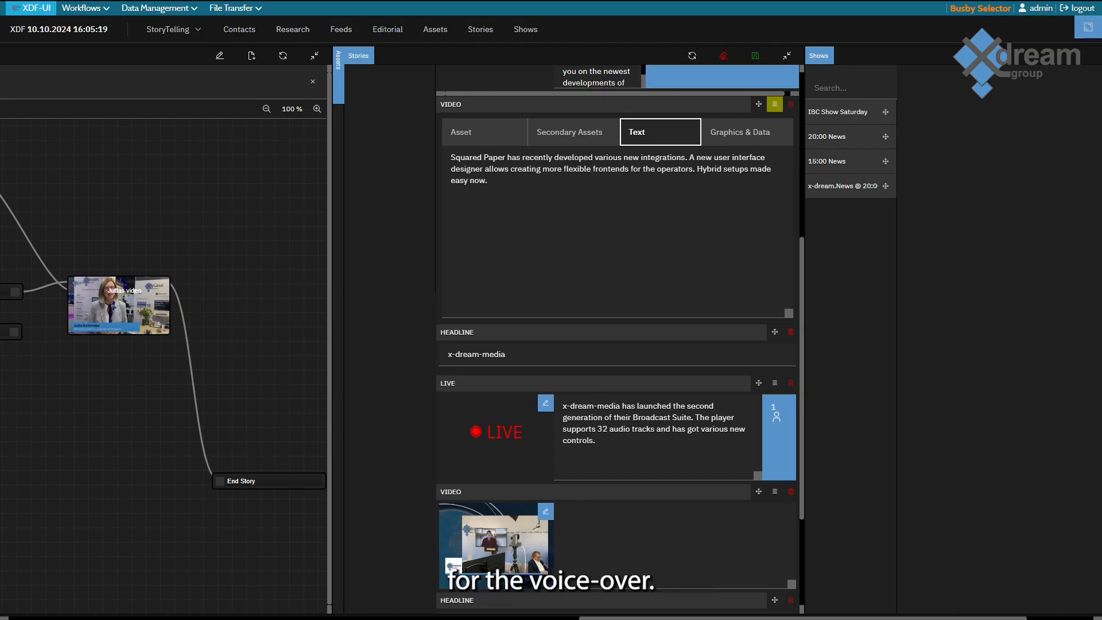
left_click(746, 132)
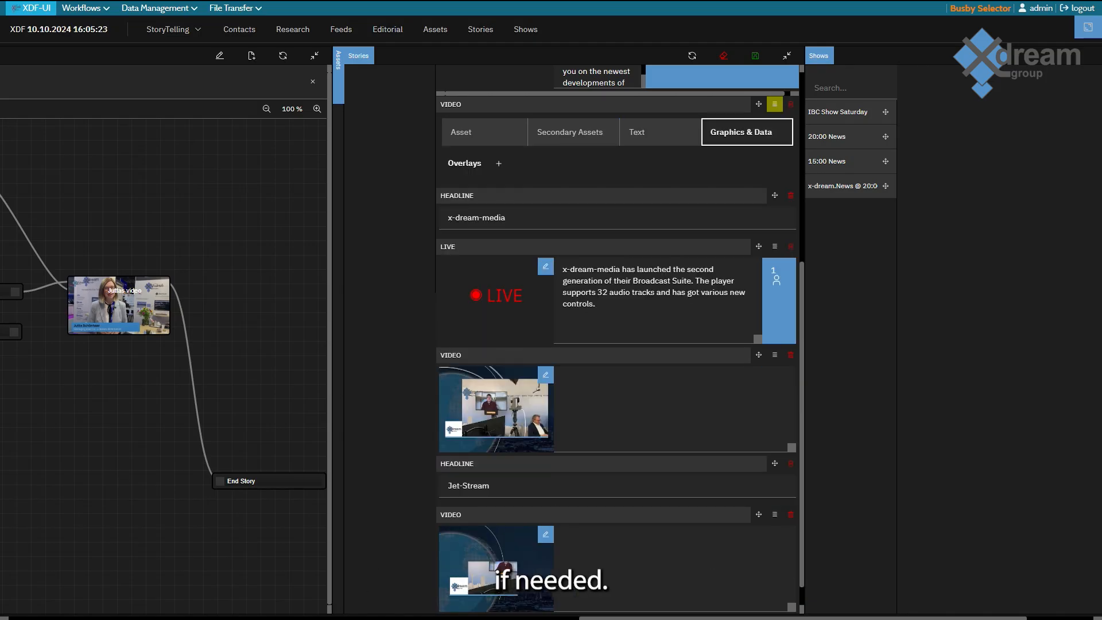
left_click(774, 104)
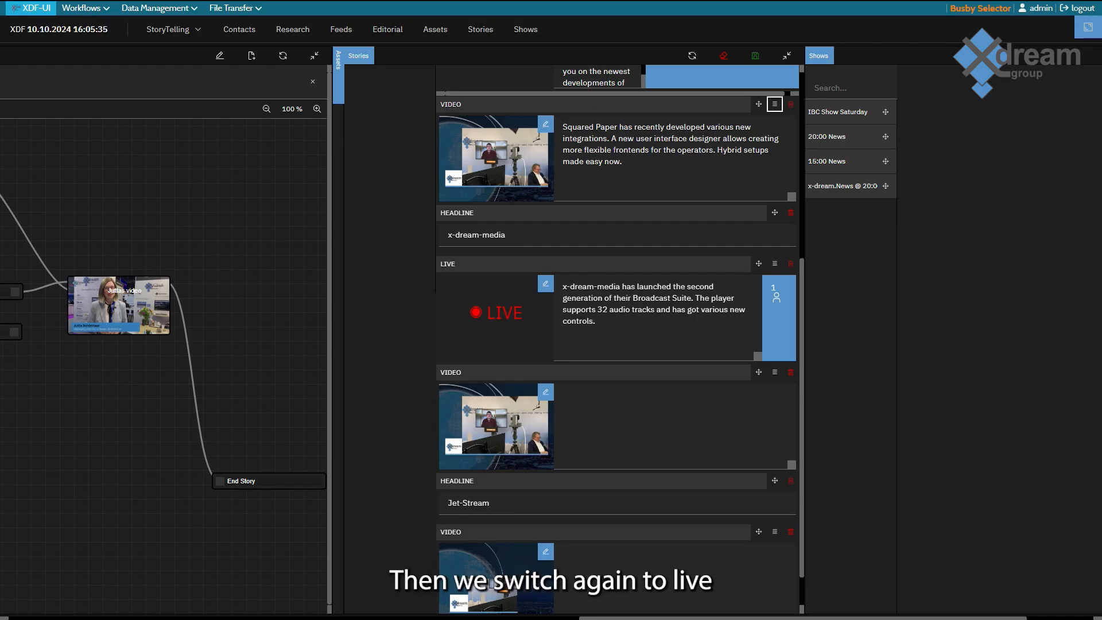
- Review the remaining Linear (TV) elements, show the story's Linear (Radio) version and save the story's changes
scroll(618, 339, "down", 1)
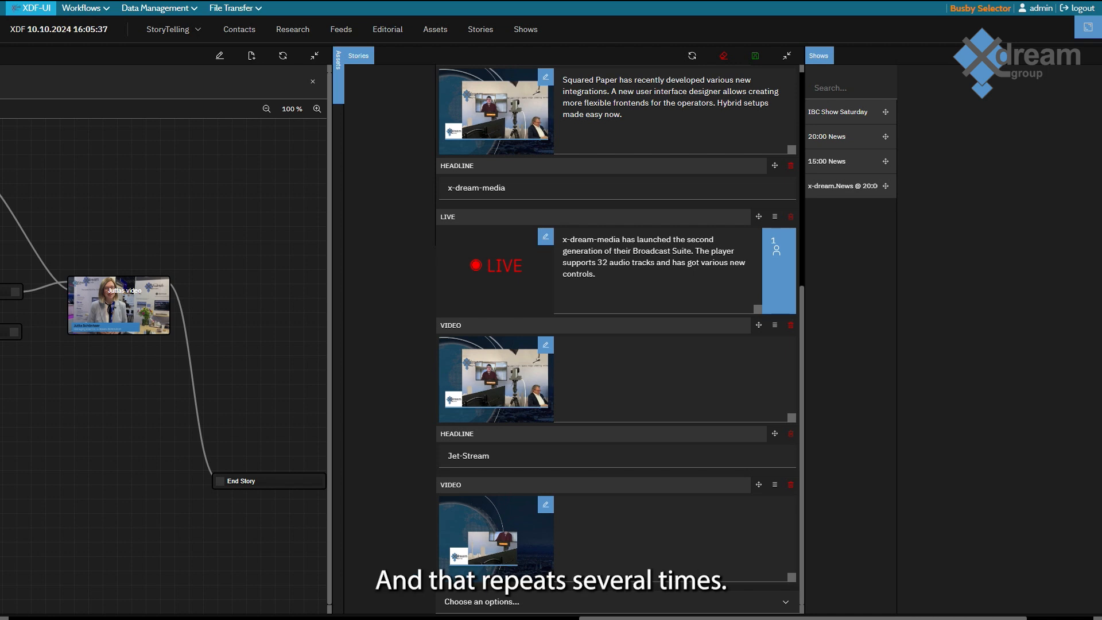
scroll(617, 339, "up", 3)
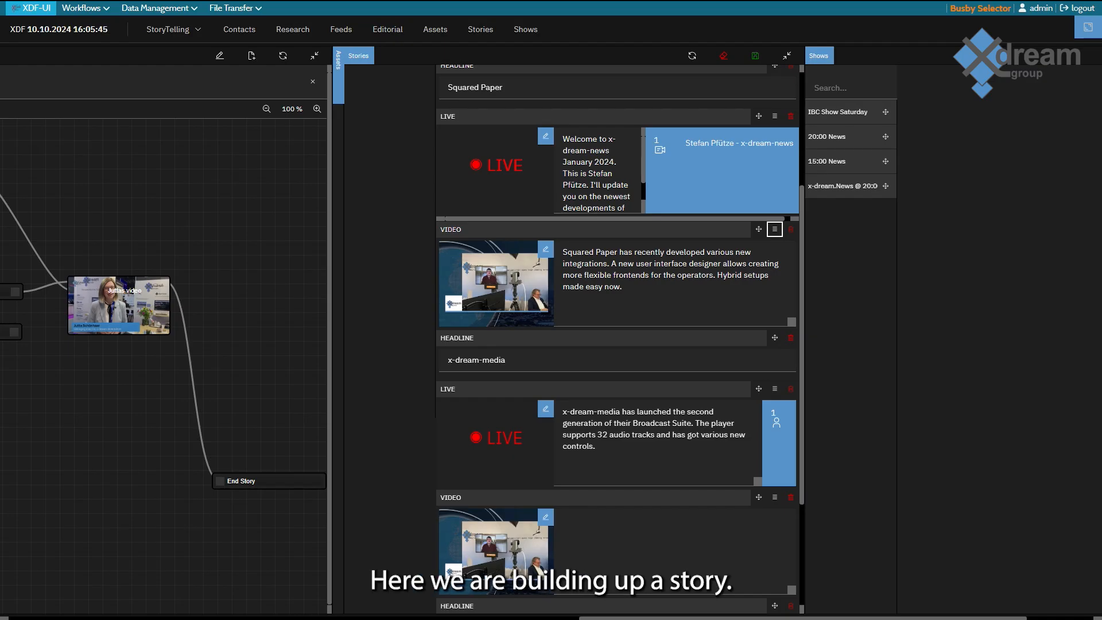
scroll(617, 339, "up", 2)
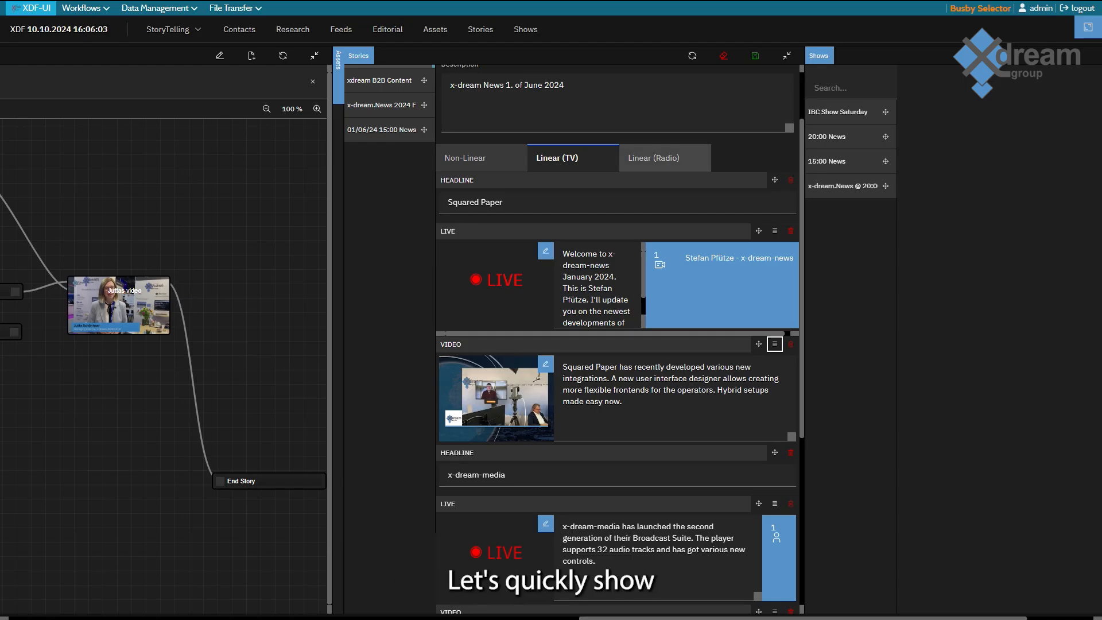
left_click(665, 158)
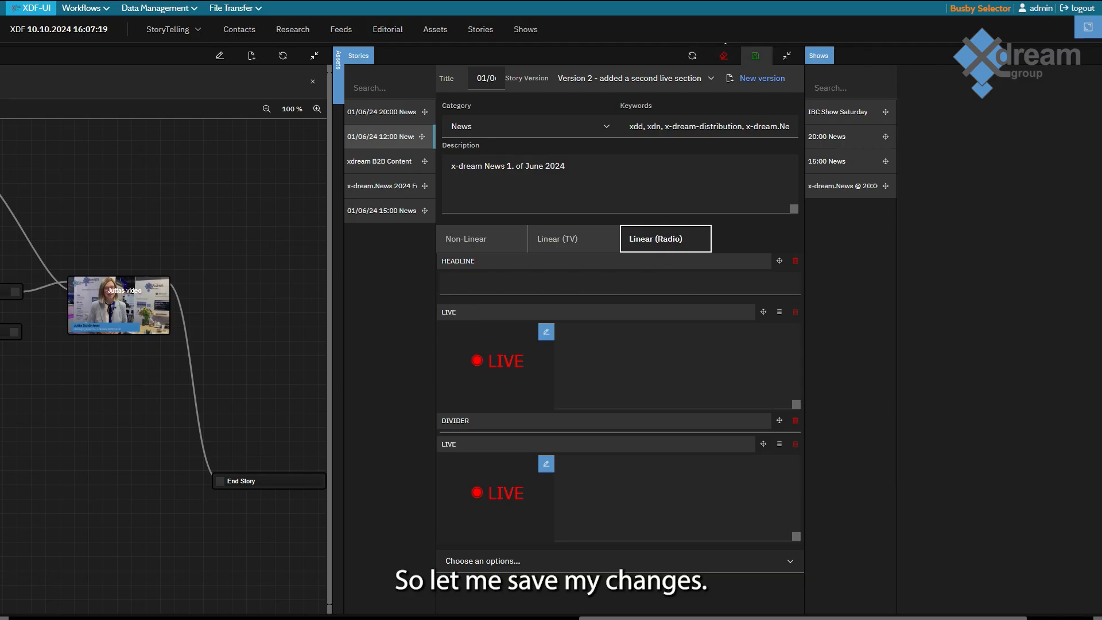
left_click(756, 56)
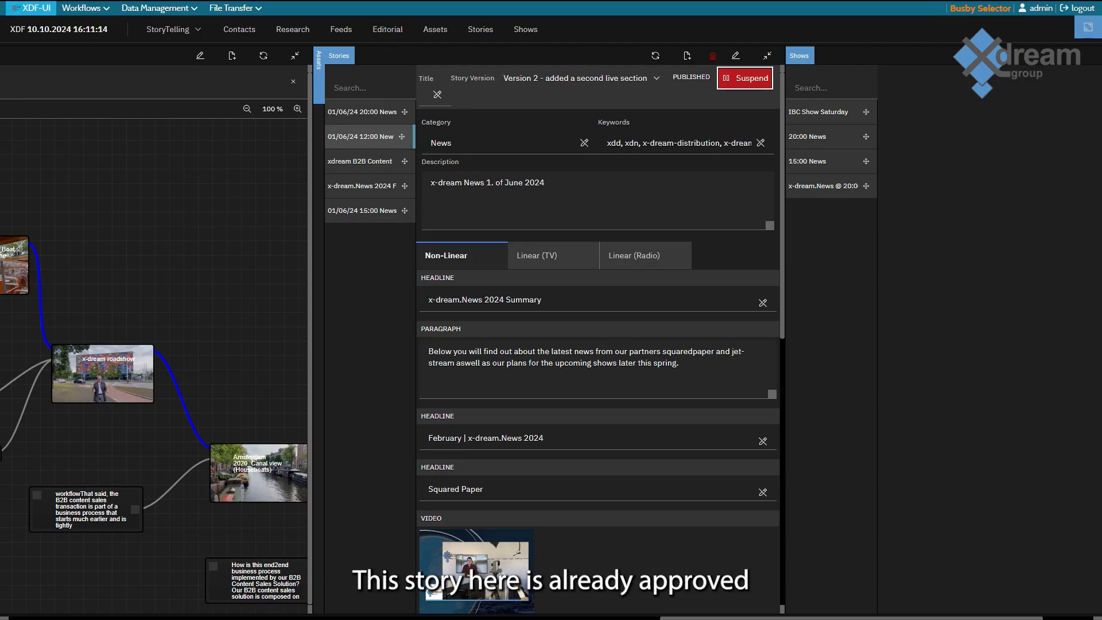
- Put the published 01/06/24 12:00 News story in edit mode and create a new version from Version 2 with the comment "Version 3 - evening show"
left_click(745, 78)
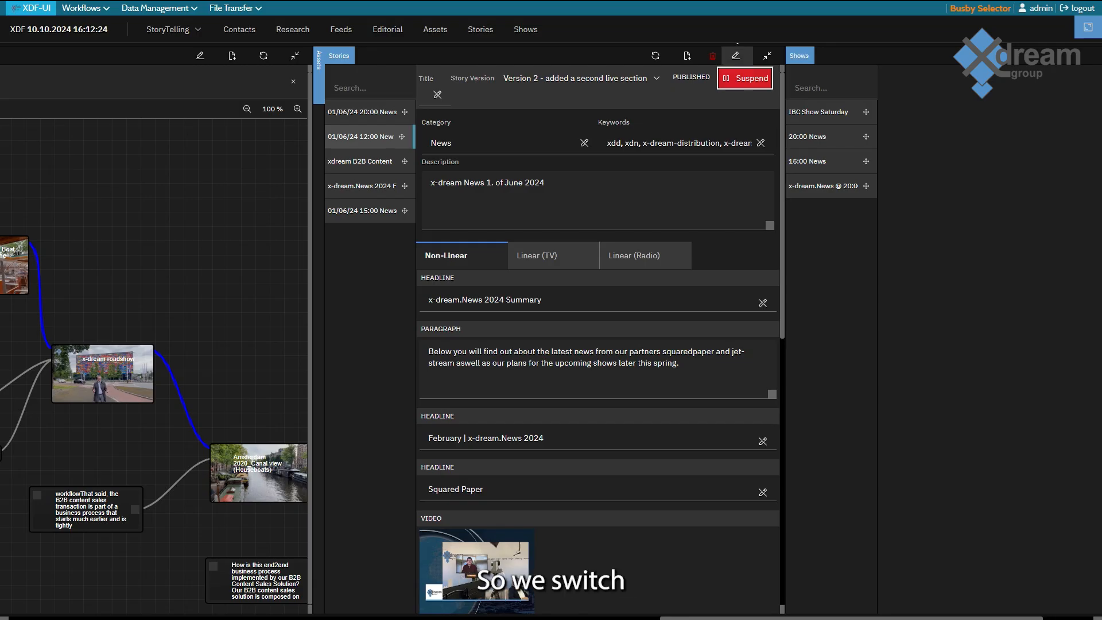
left_click(735, 56)
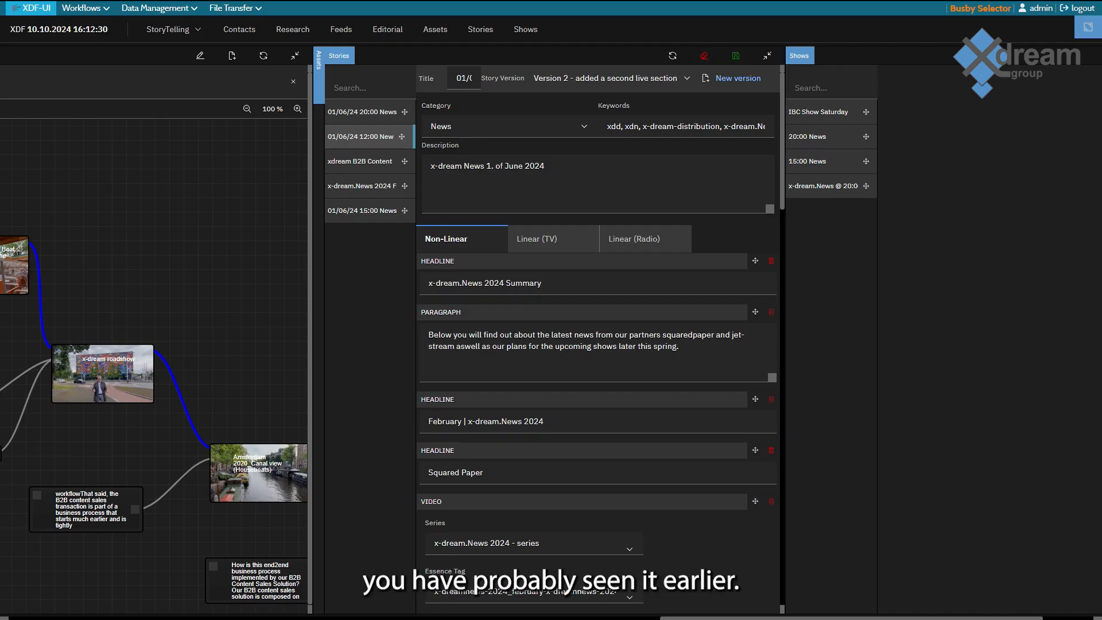
left_click(732, 78)
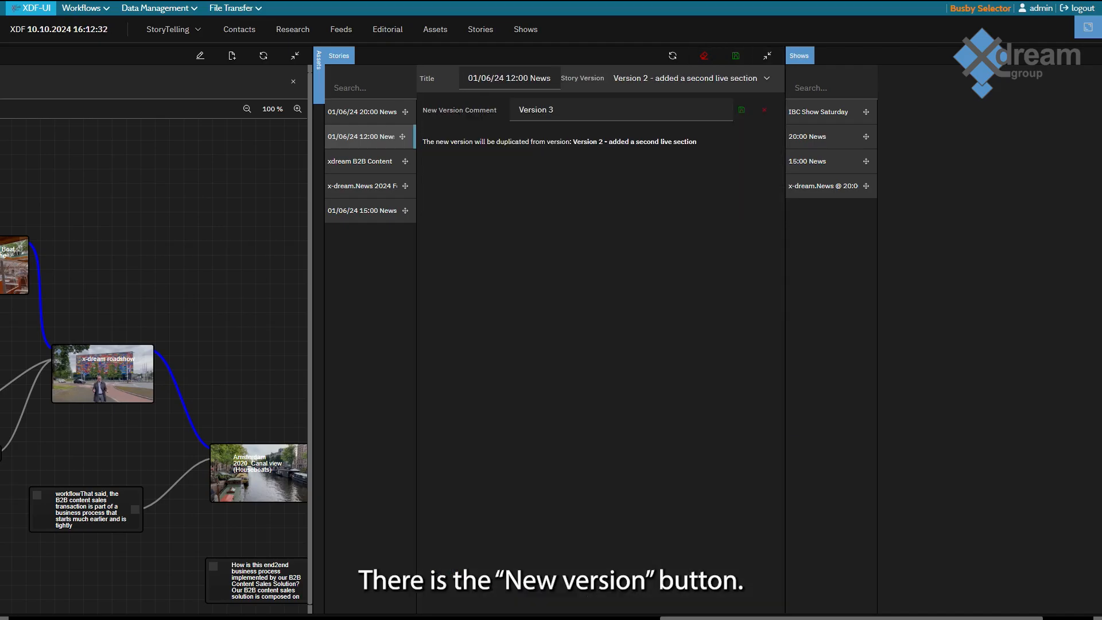
left_click(556, 110)
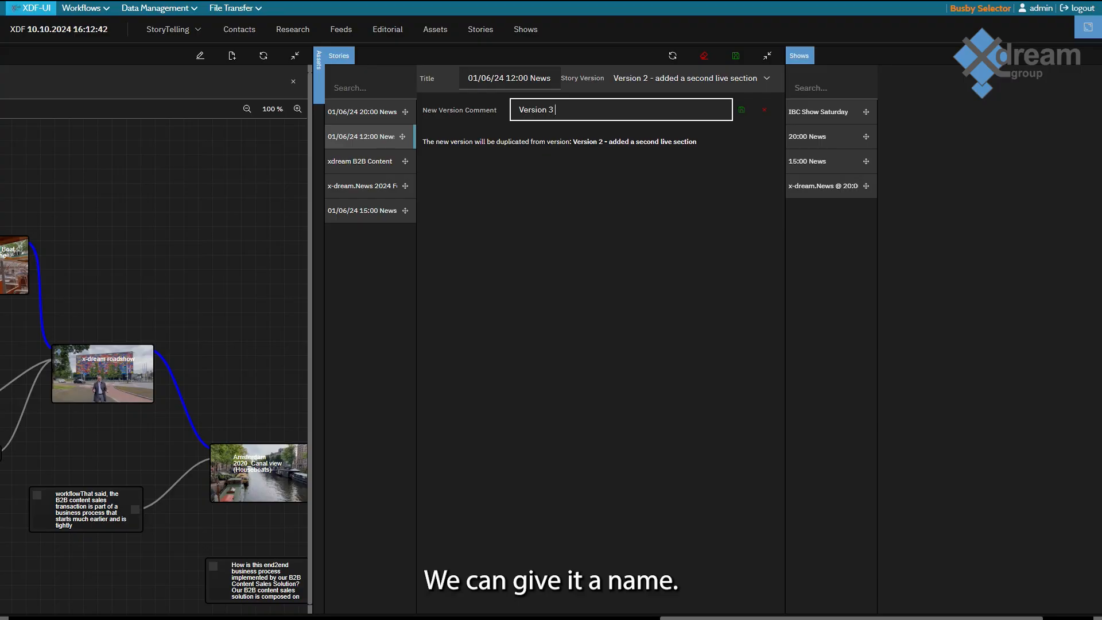
type("- evening")
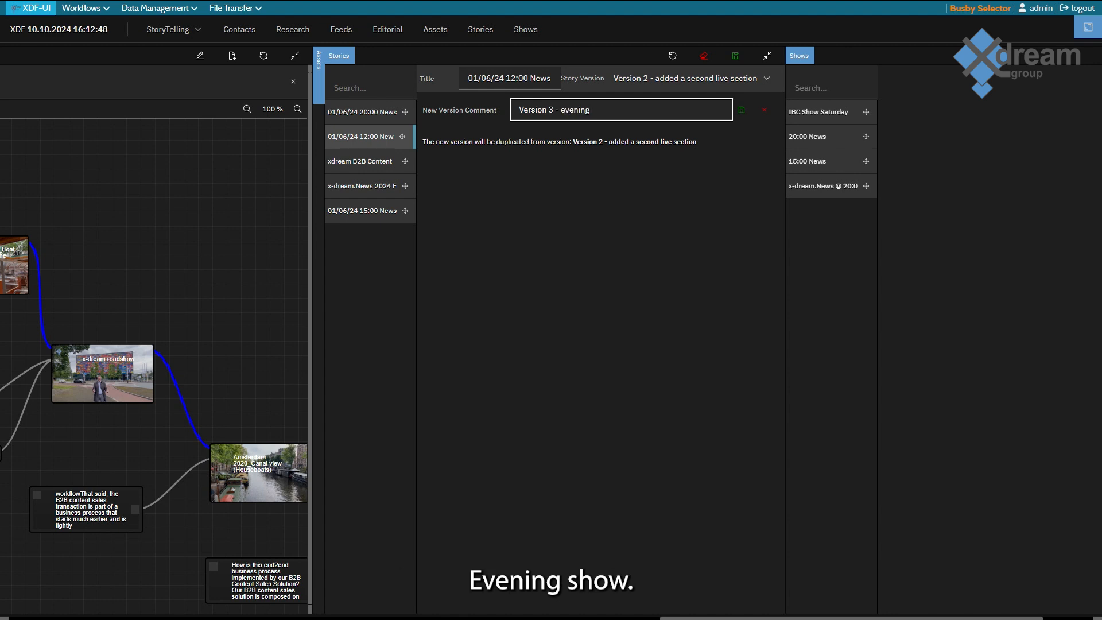
type(" show")
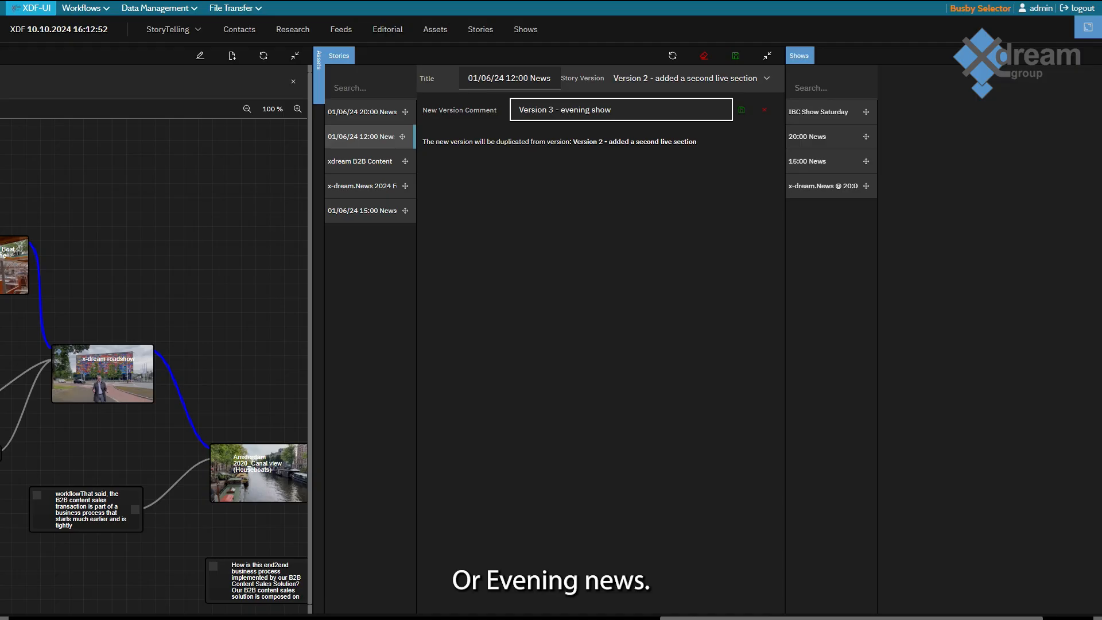
left_click(742, 110)
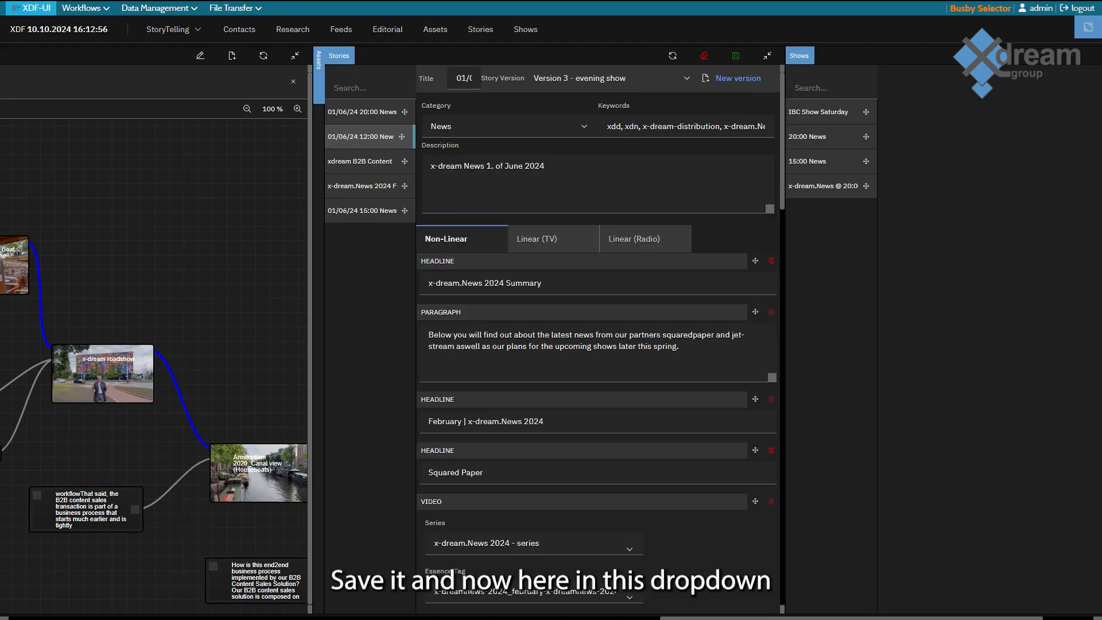
- Choose "Version 3 - evening show" as the story version and save the story
left_click(612, 78)
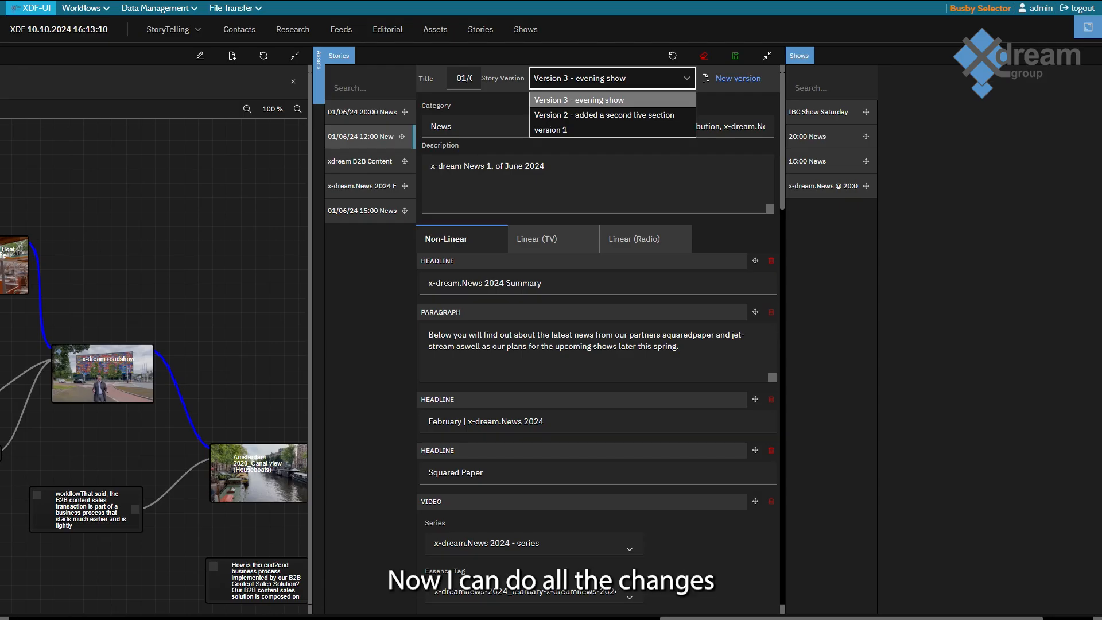
left_click(579, 100)
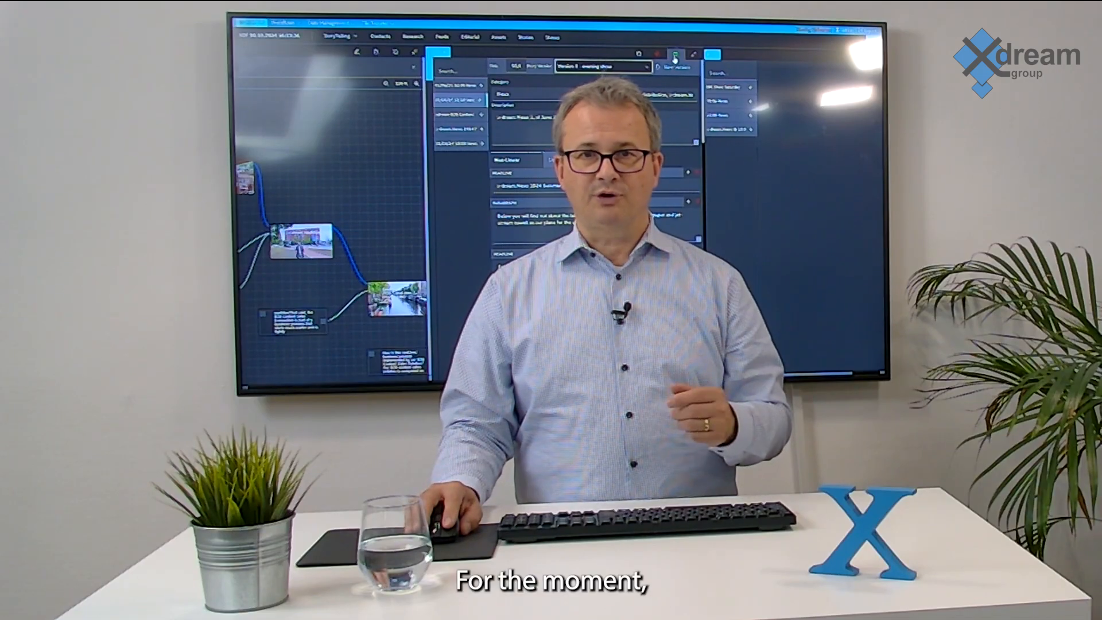
left_click(676, 58)
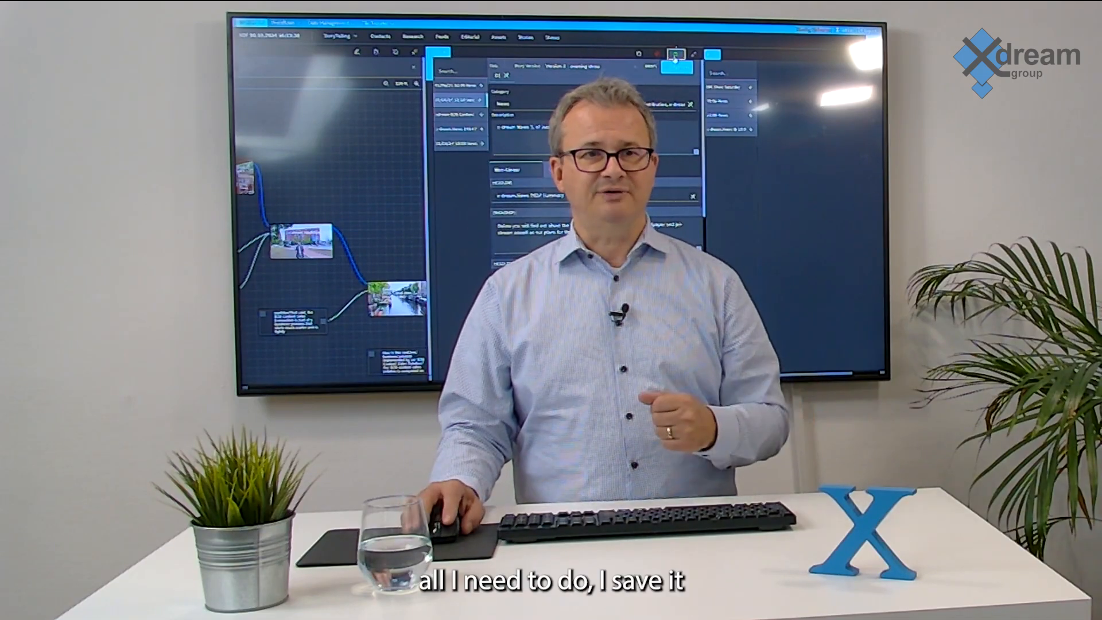